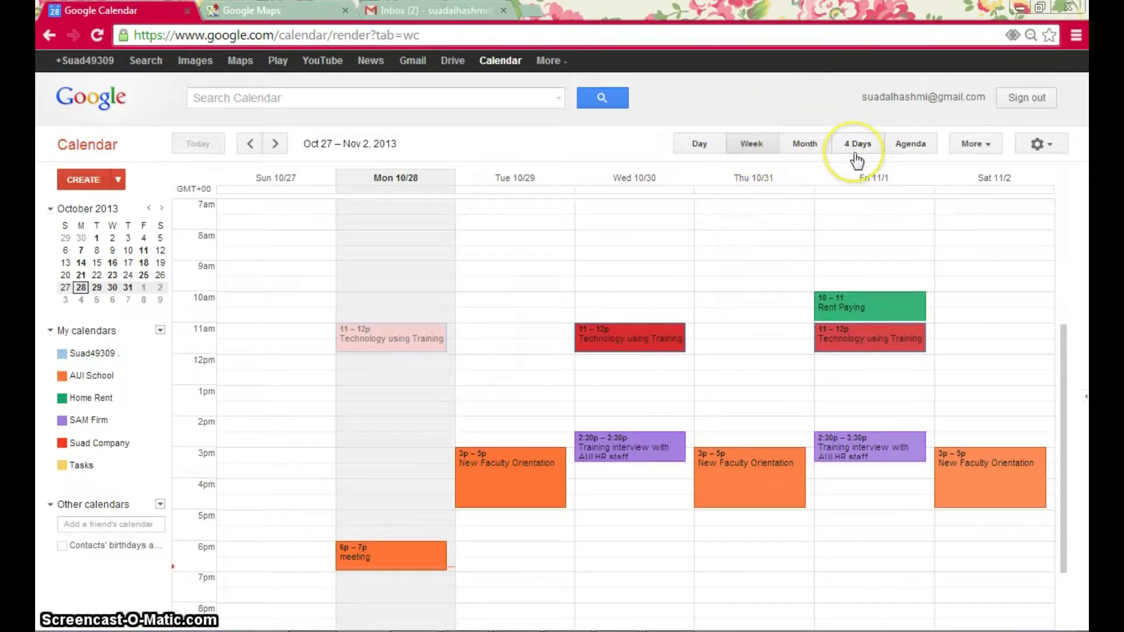
- Preview the day and October 2013 month views, then return to the week view
left_click(699, 146)
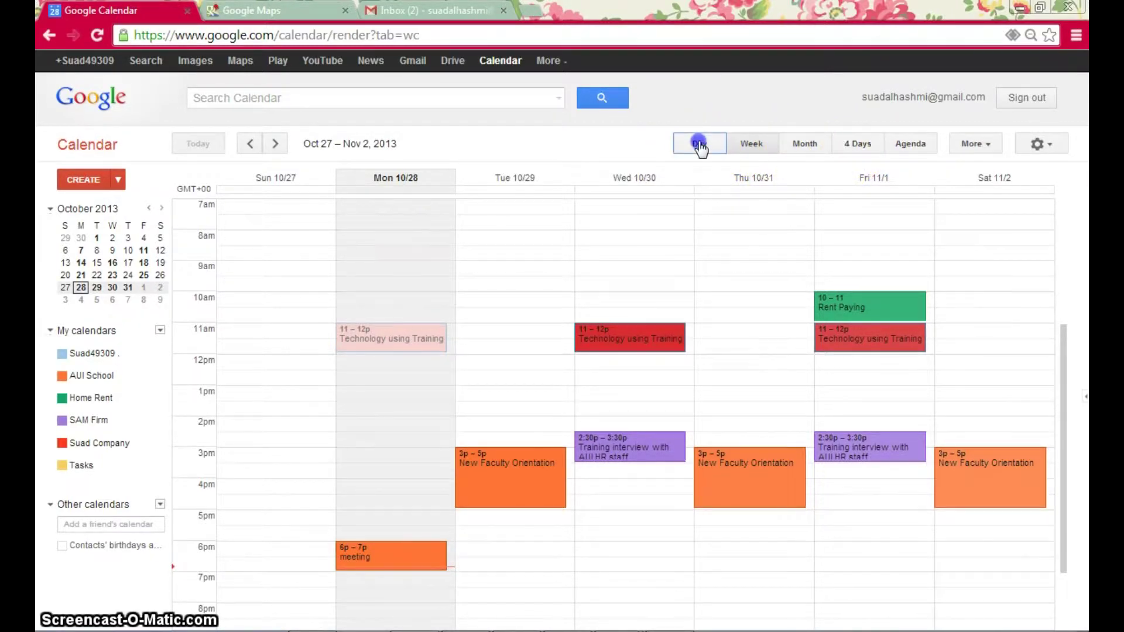
left_click(737, 144)
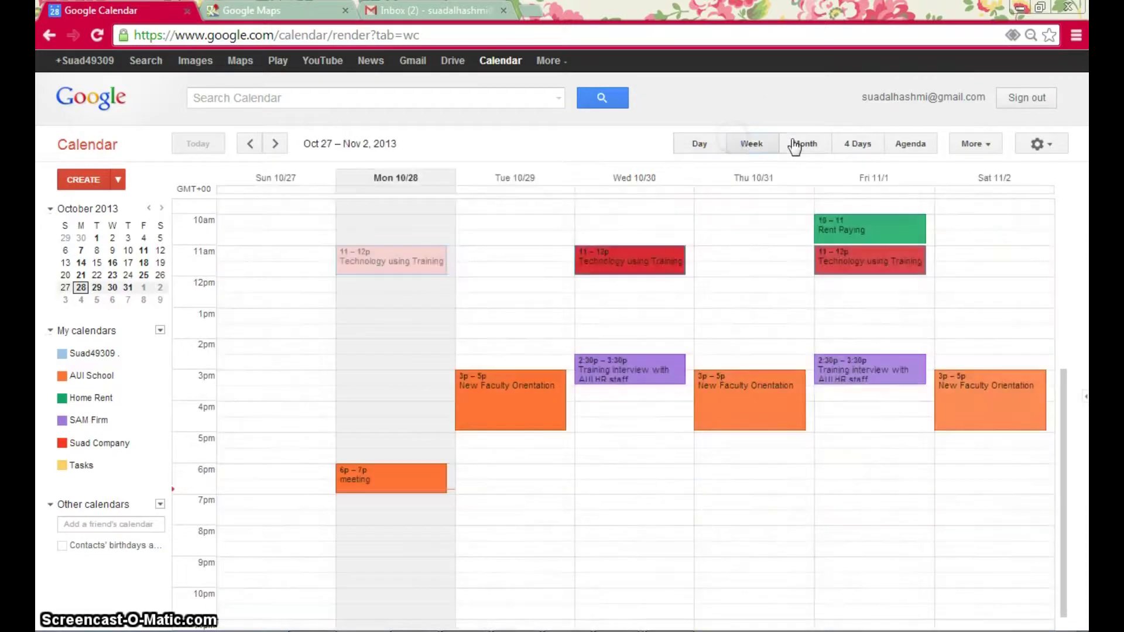
left_click(806, 146)
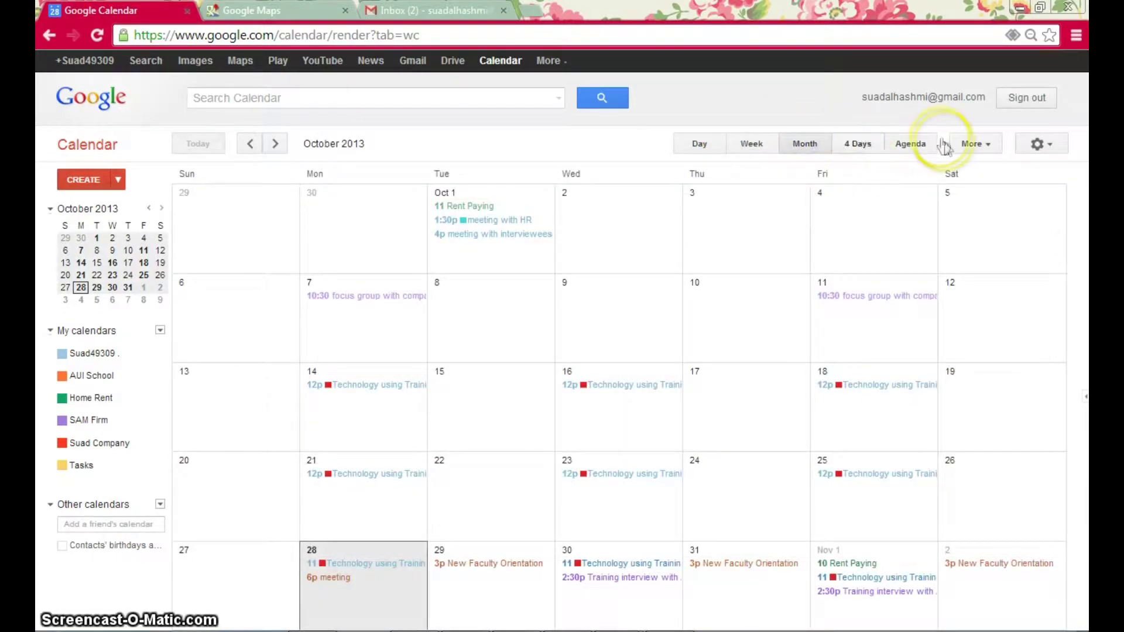
left_click(754, 149)
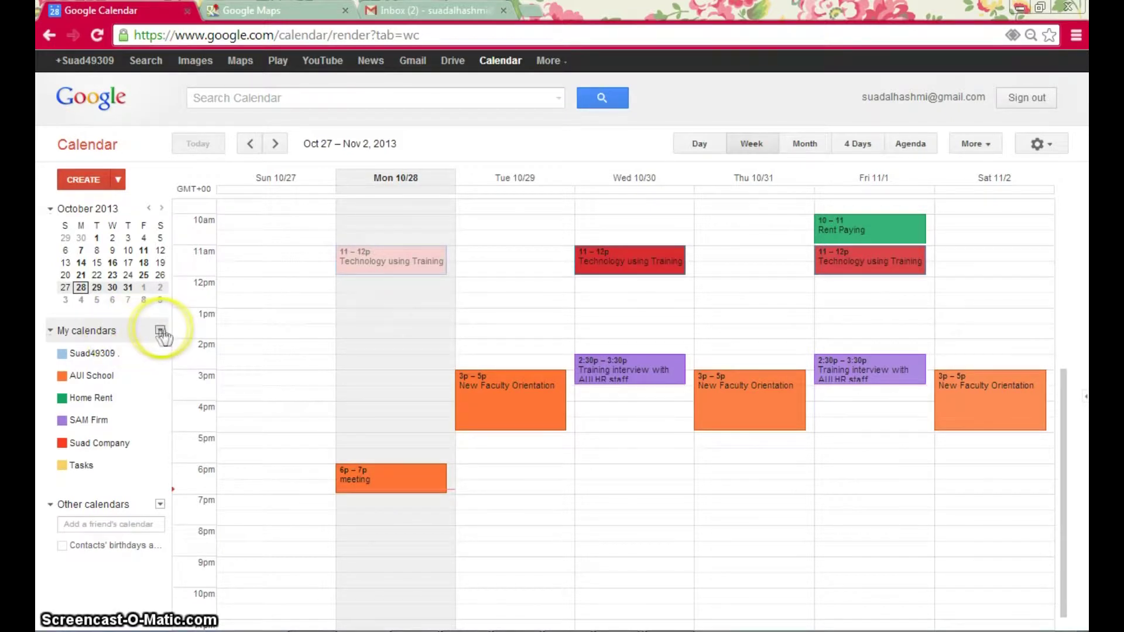
- Create a new calendar named 'ITS Department' from the My calendars options
left_click(160, 332)
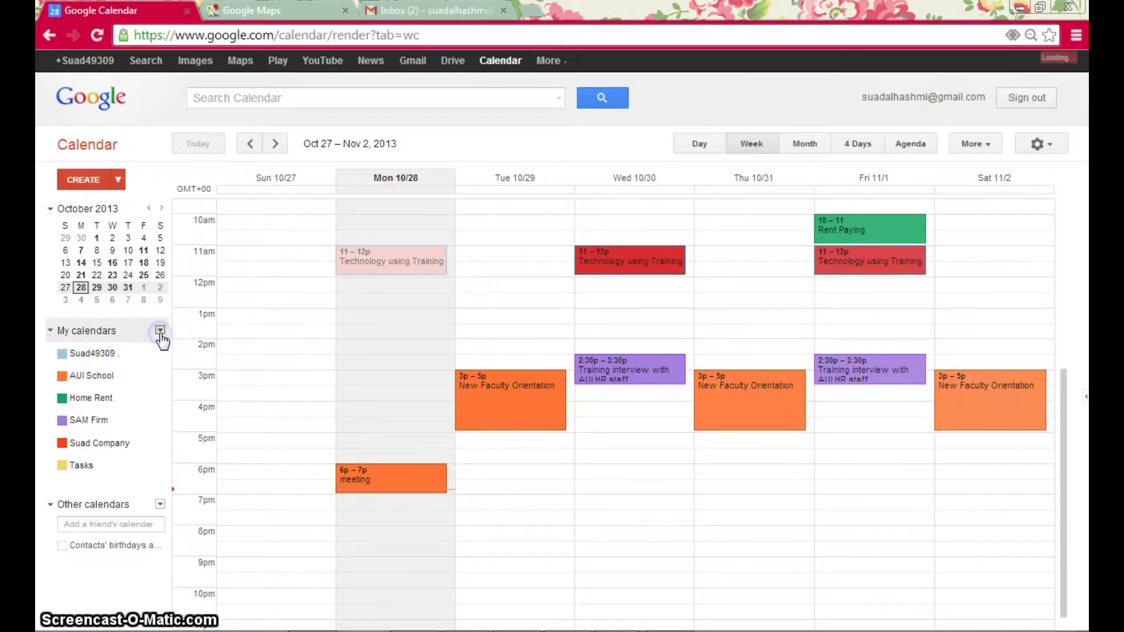
left_click(161, 331)
left_click(251, 357)
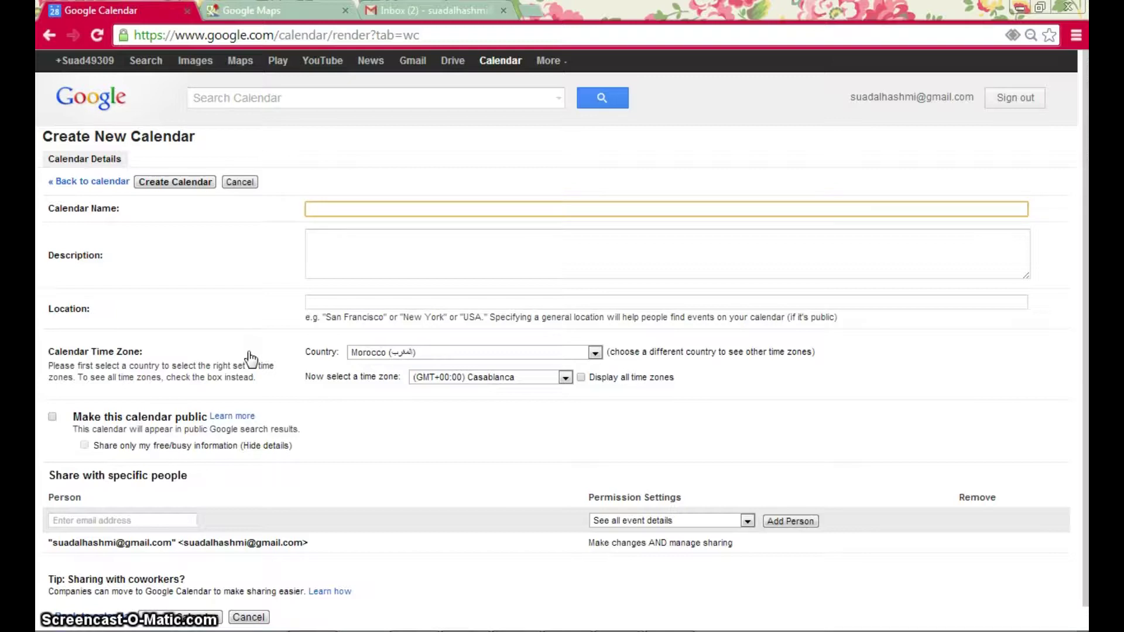
type("ITS ")
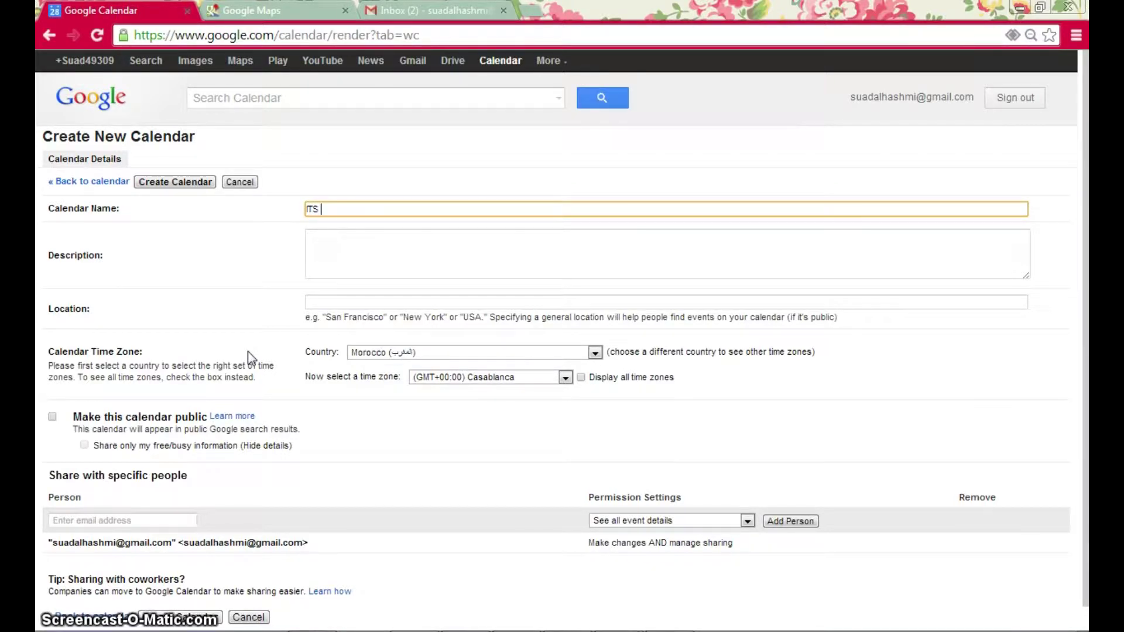
type("Department")
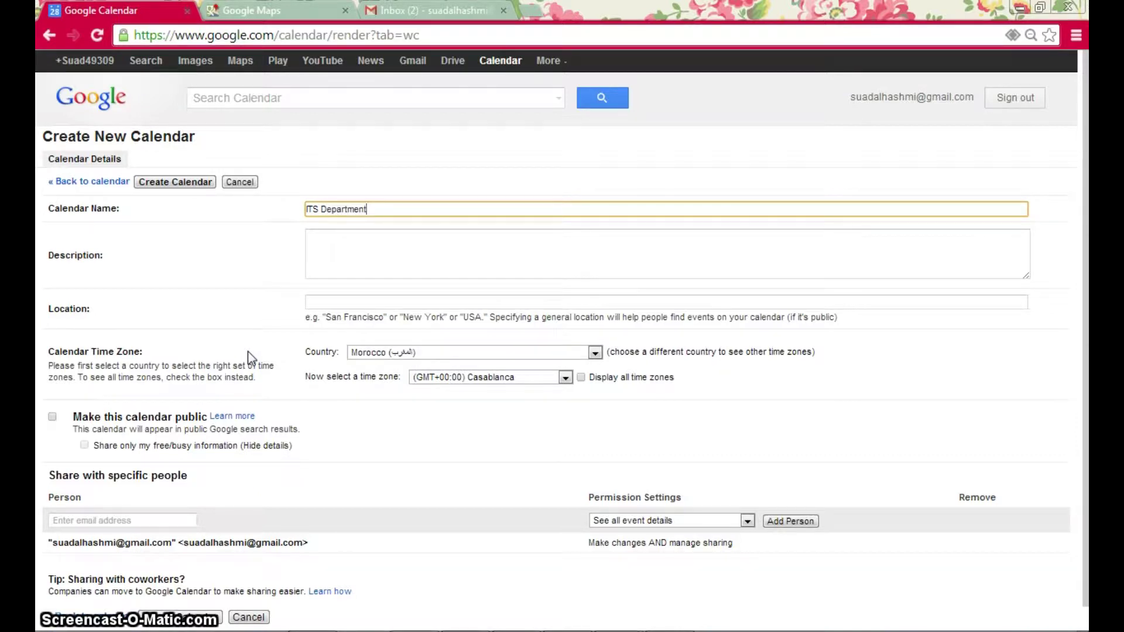
left_click(384, 264)
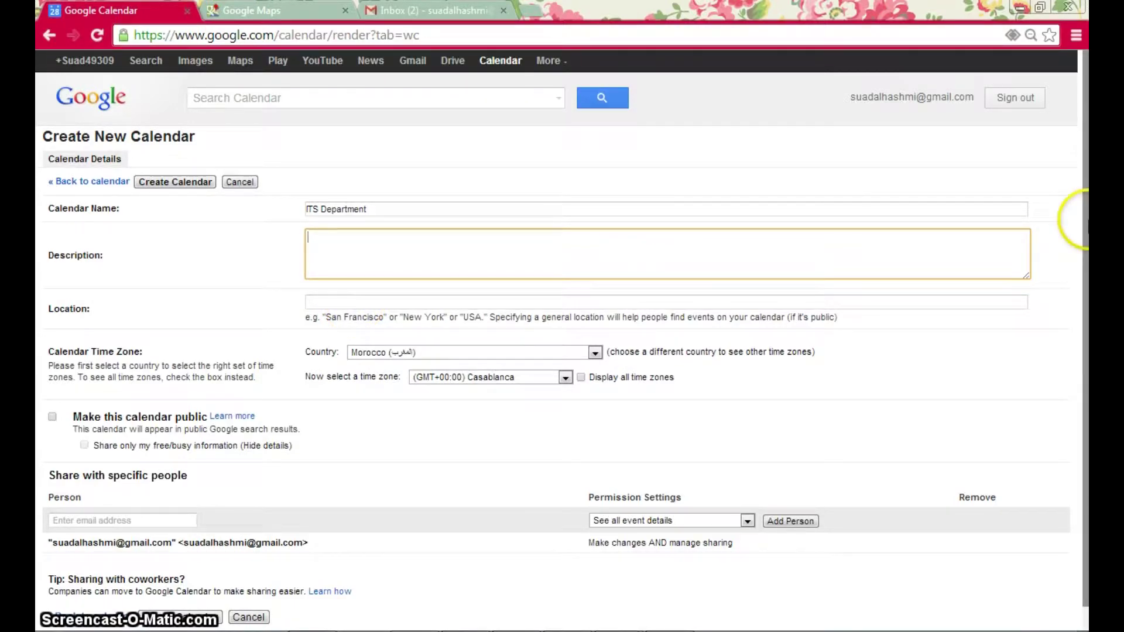
scroll(1084, 275, "down", 1)
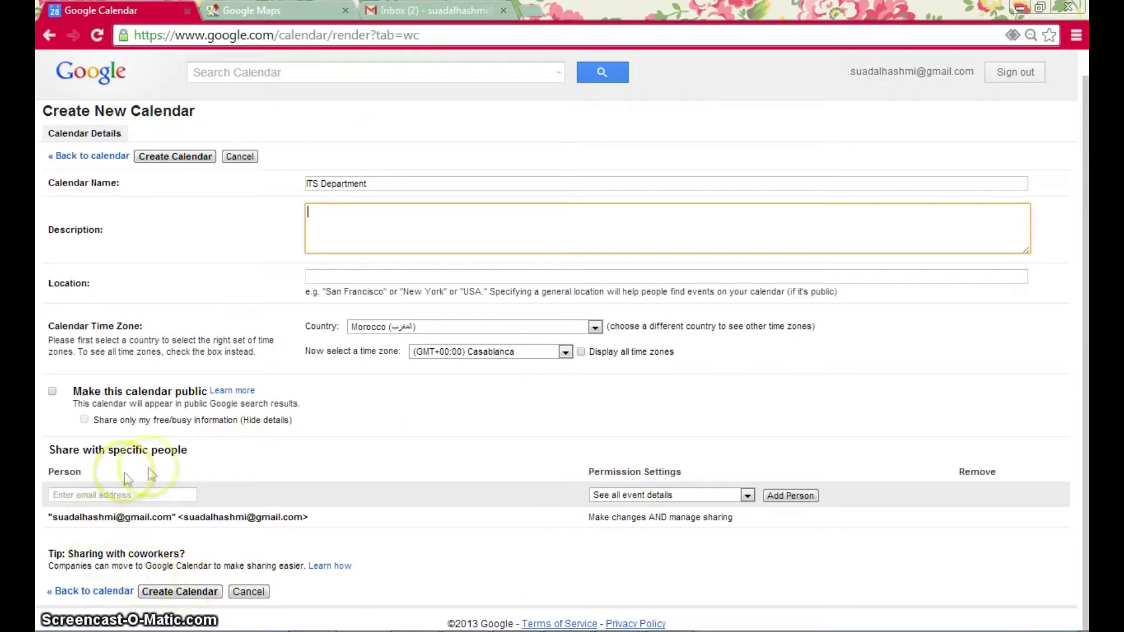
left_click(195, 593)
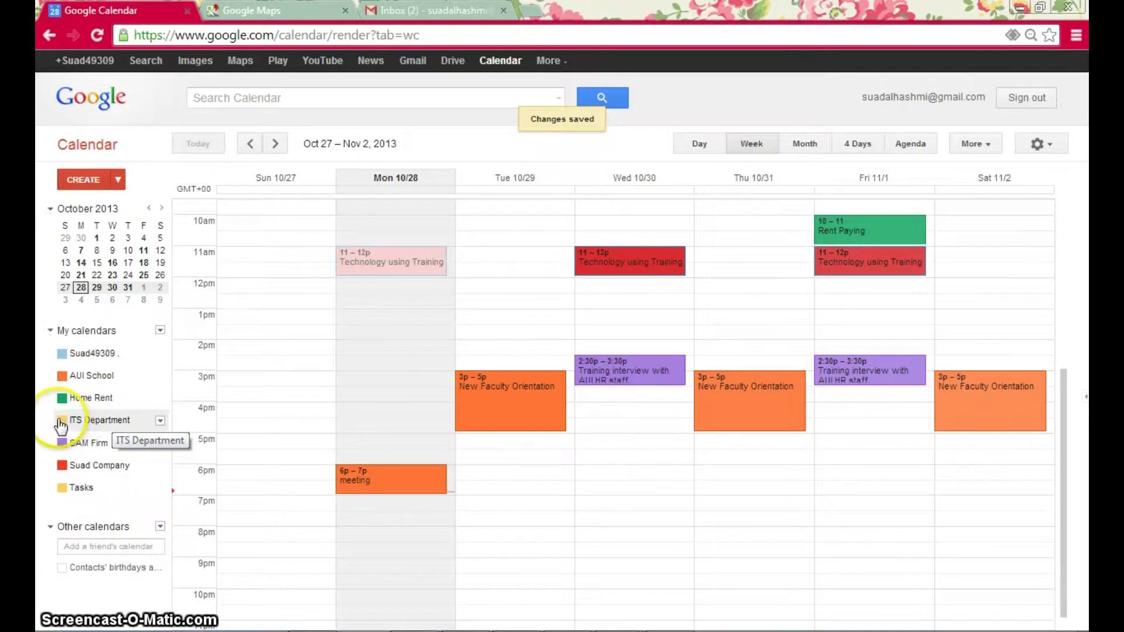
- Change the ITS Department calendar's colour from yellow to light green
left_click(161, 423)
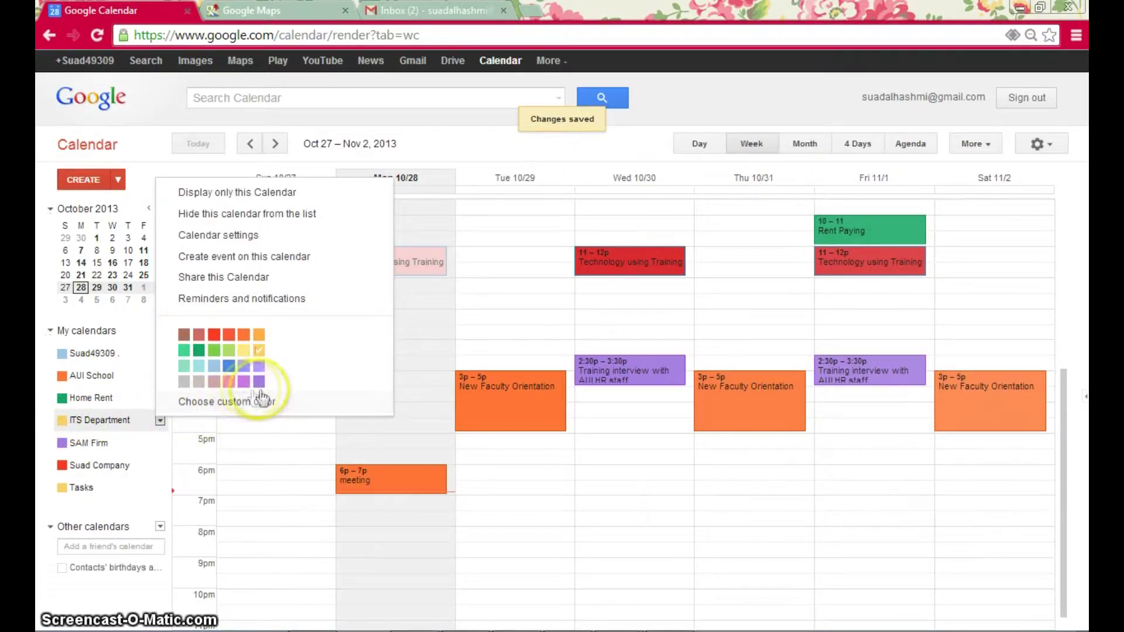
left_click(216, 351)
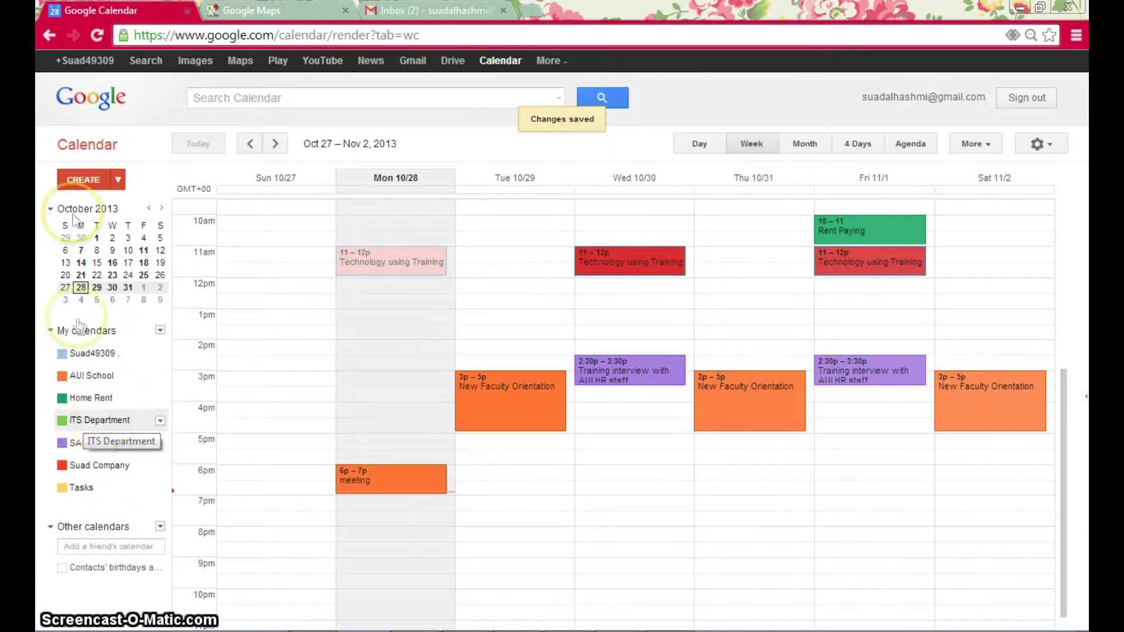
left_click(83, 181)
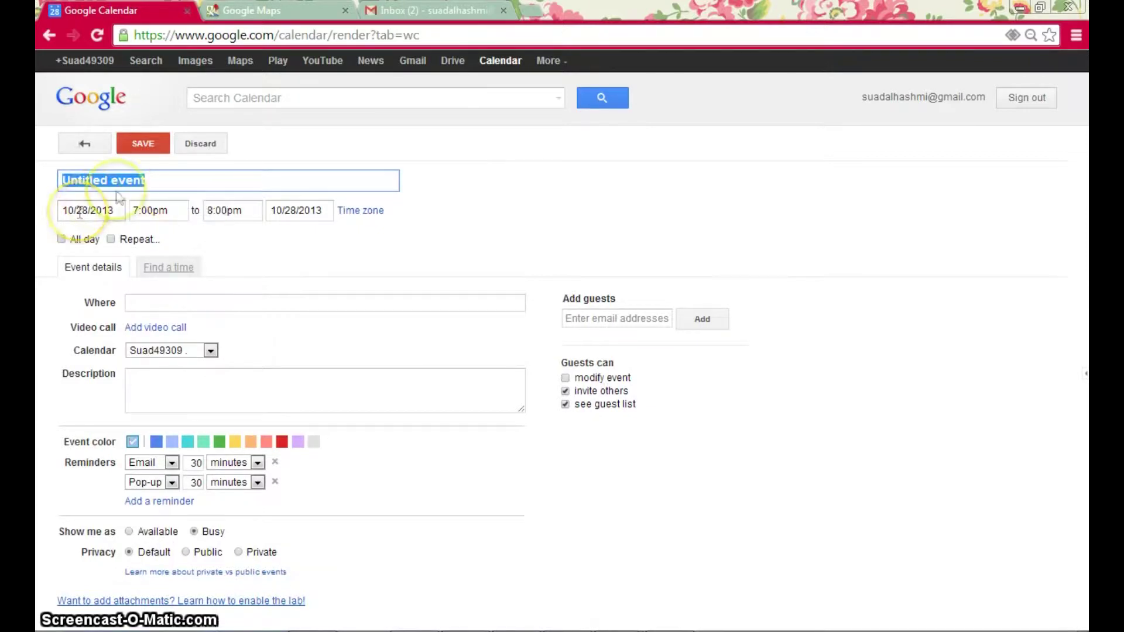
- Title the new event 'Technology Training Session' and date it October 30, 2013
type("Technology")
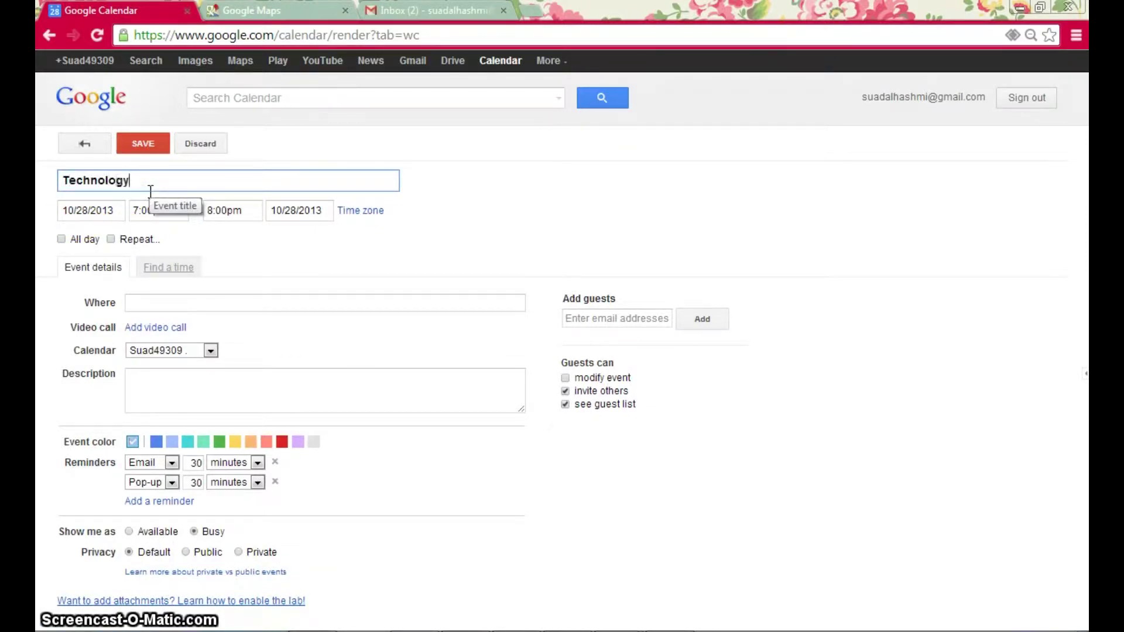
type(" Tra")
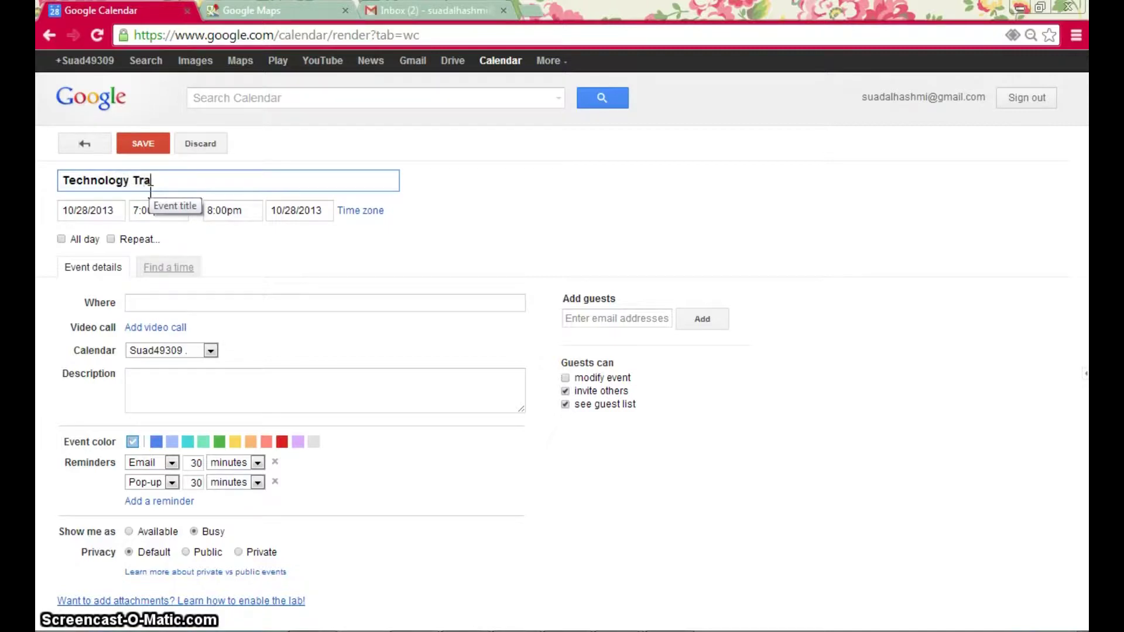
type("i")
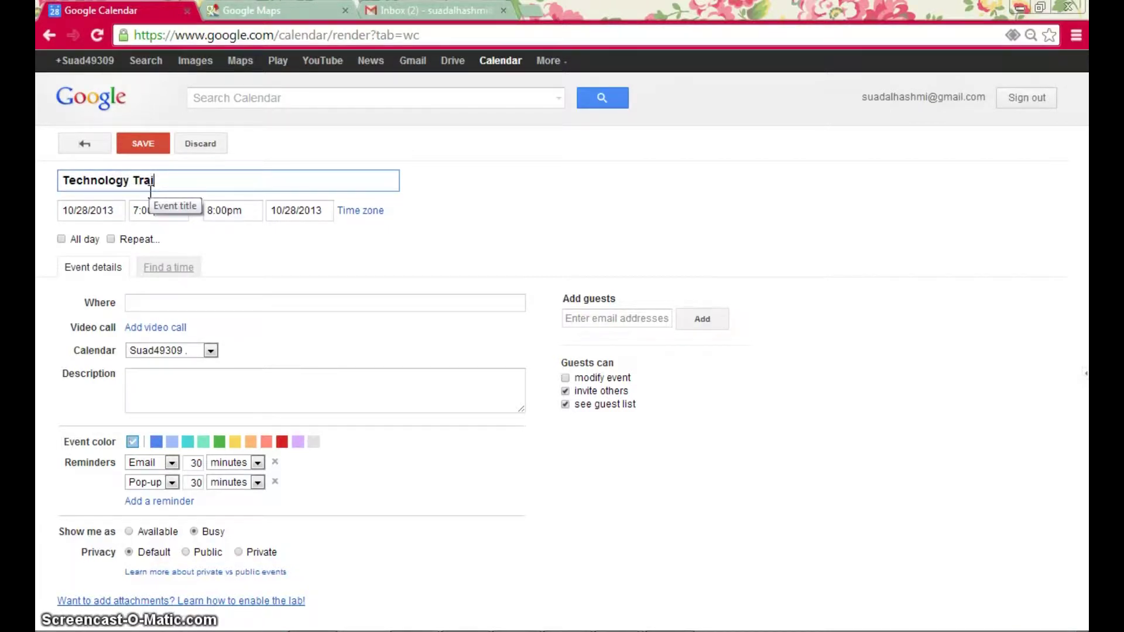
type("ning Session")
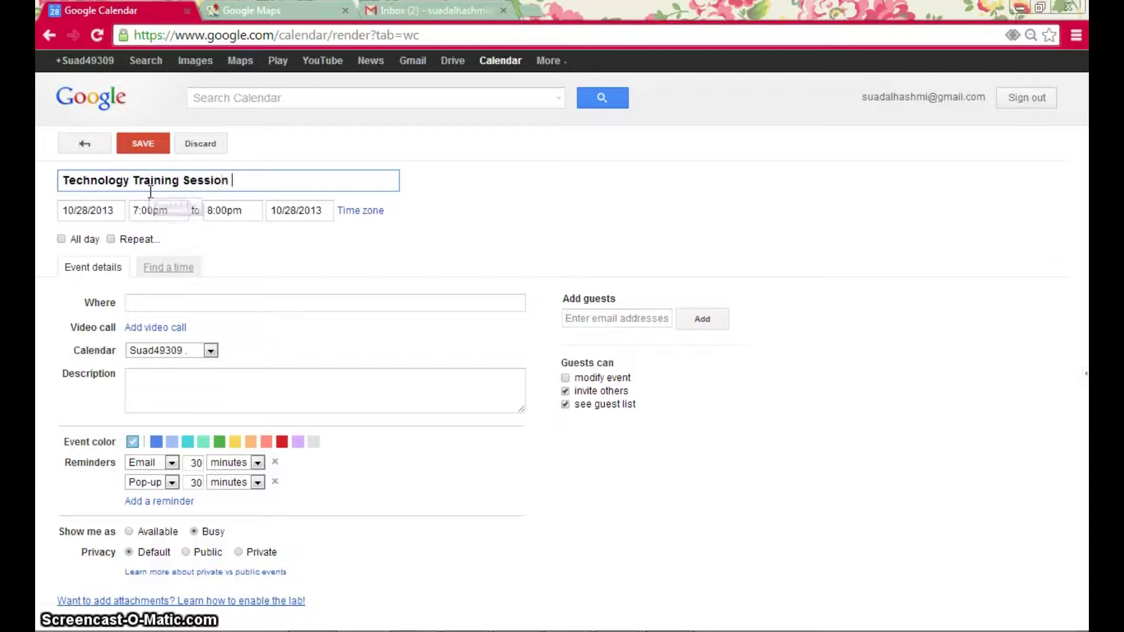
left_click(72, 212)
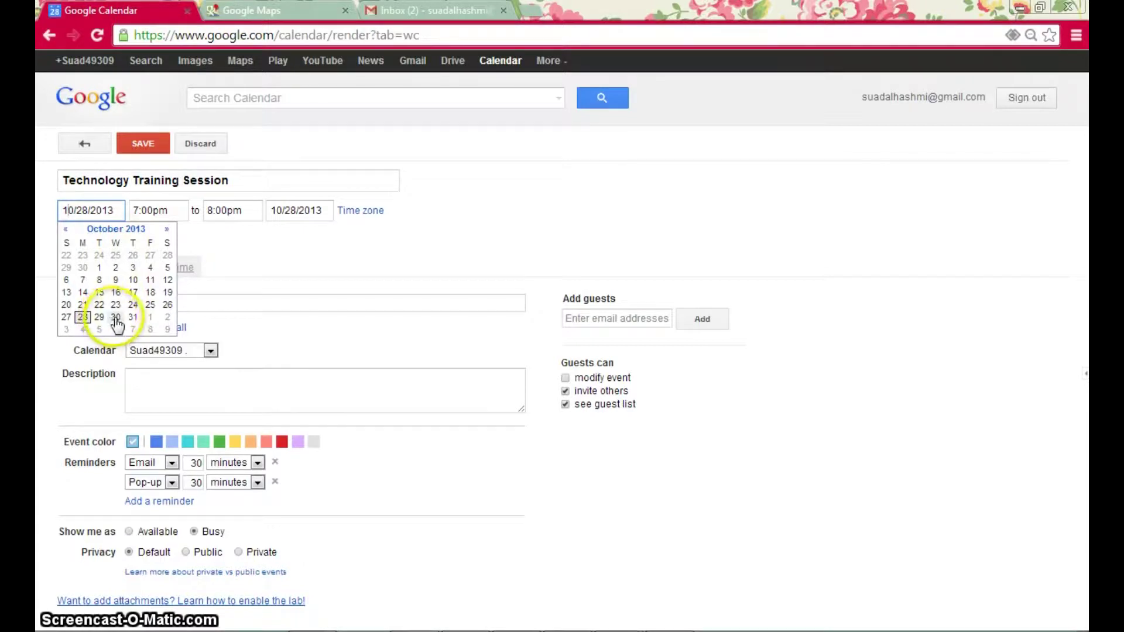
left_click(115, 318)
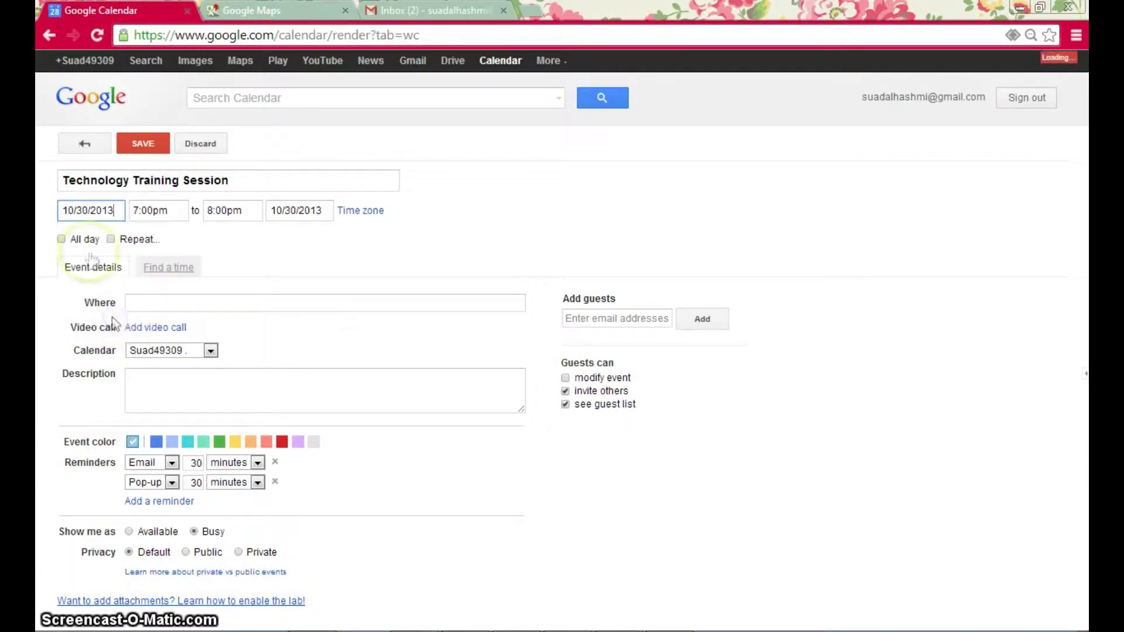
- Set the event to run from 4:00pm to 6:00pm and turn on Repeat
left_click(165, 213)
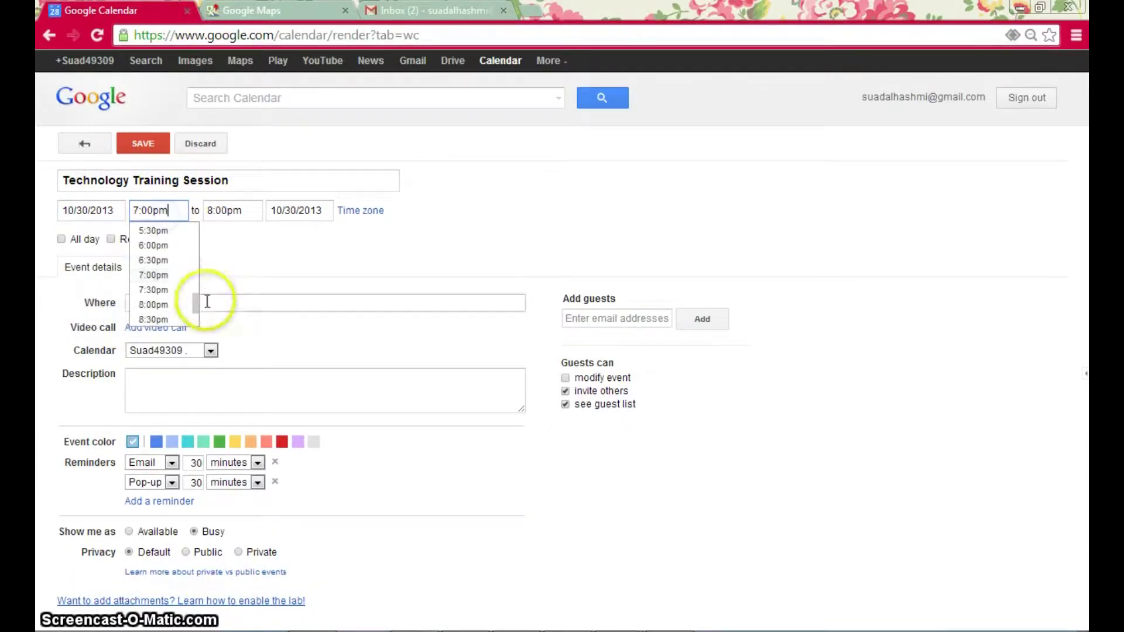
left_click_drag(192, 302, 194, 296)
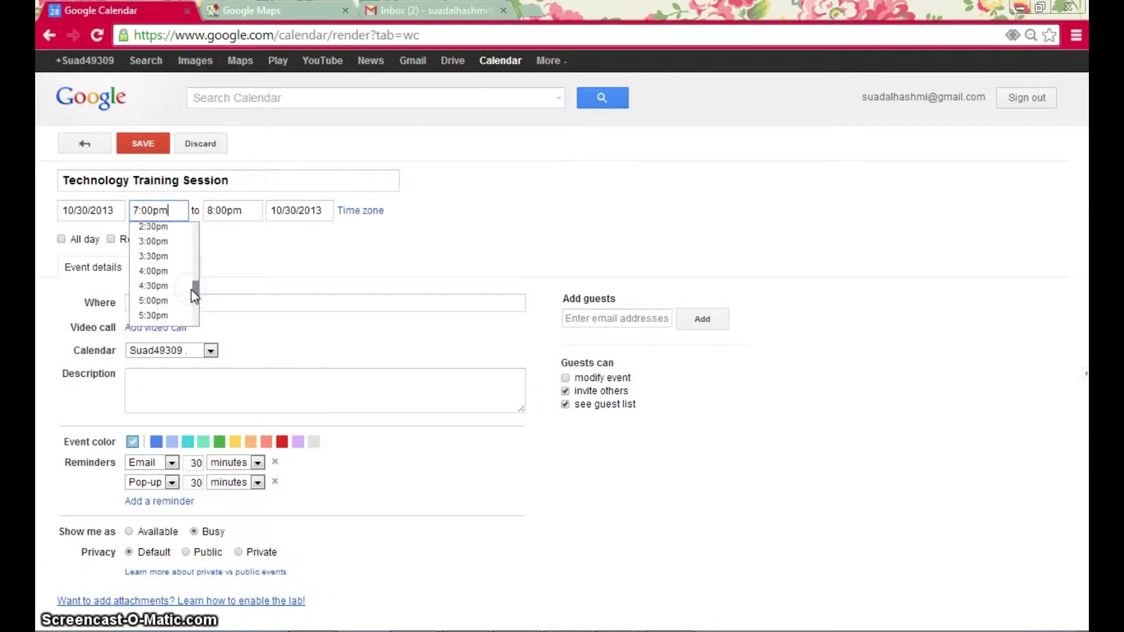
left_click(170, 271)
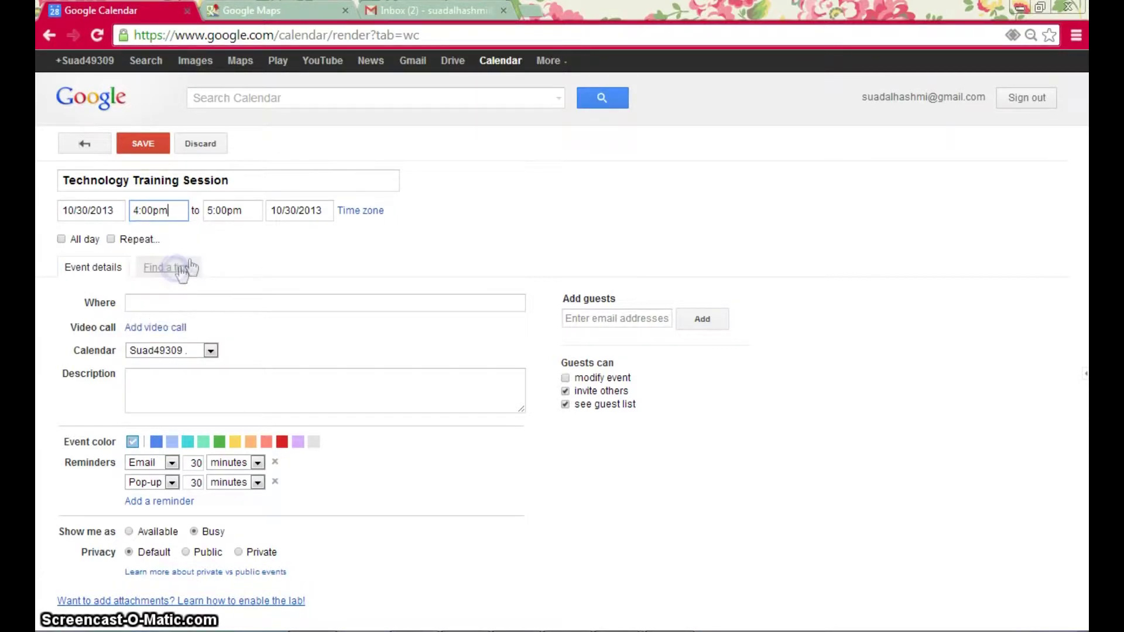
left_click(240, 213)
left_click(272, 291)
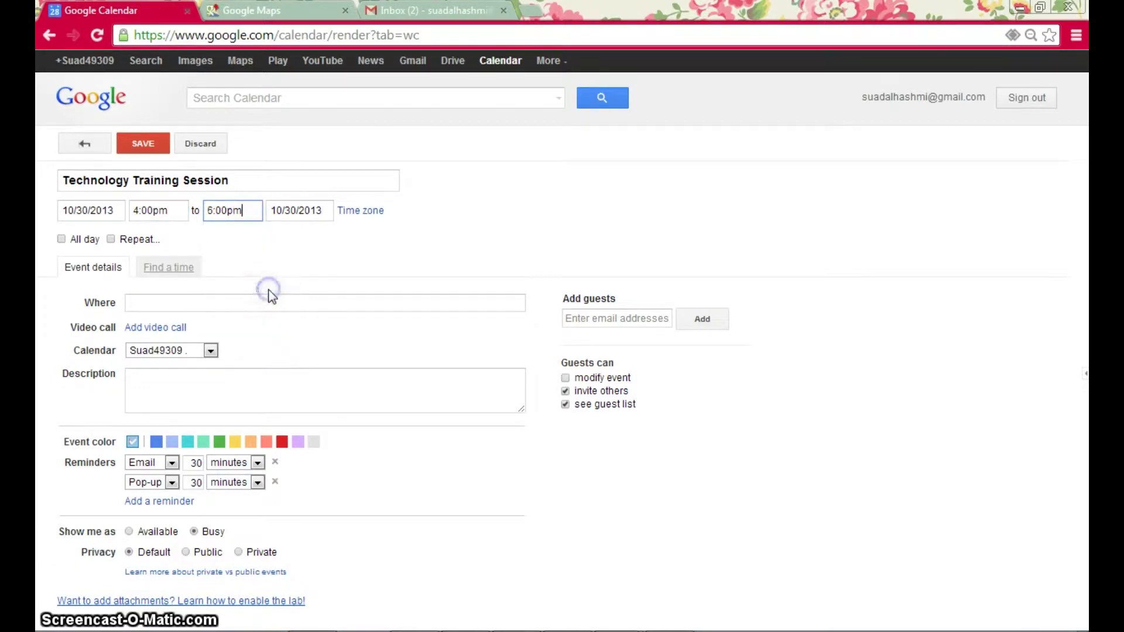
left_click(279, 261)
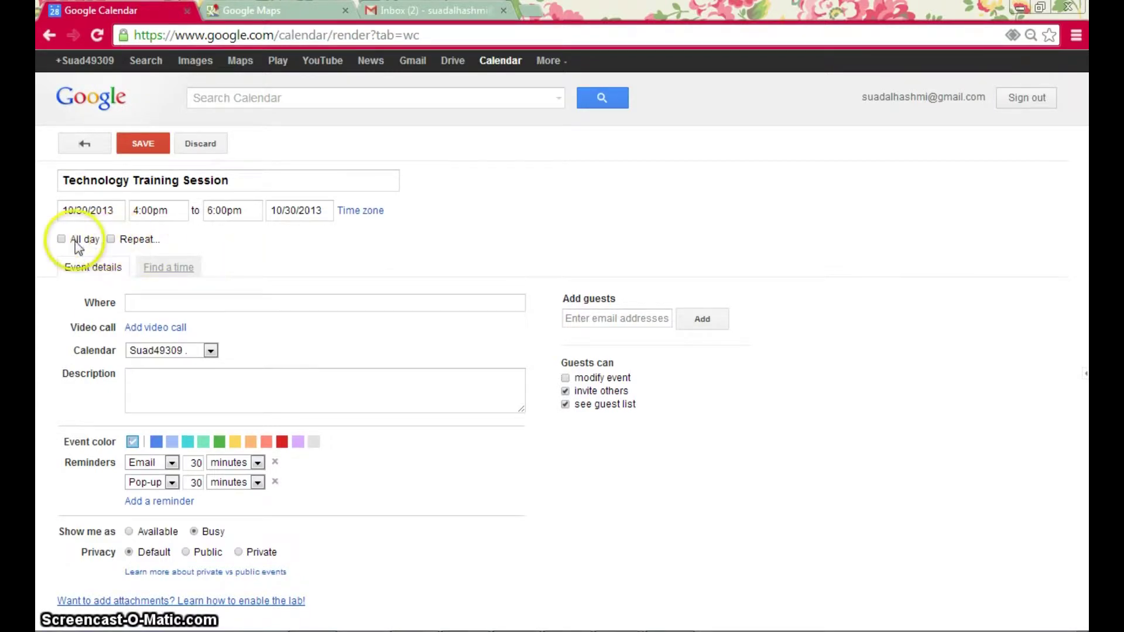
left_click(112, 240)
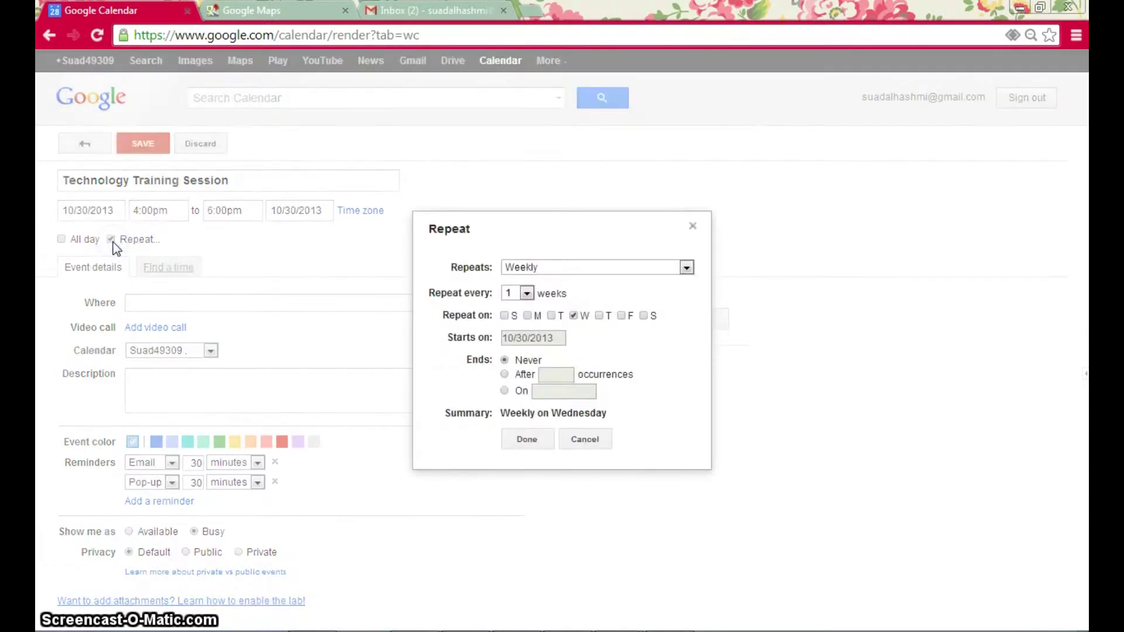
- Make the event repeat daily every 2 days, ending after 3 occurrences
left_click(605, 268)
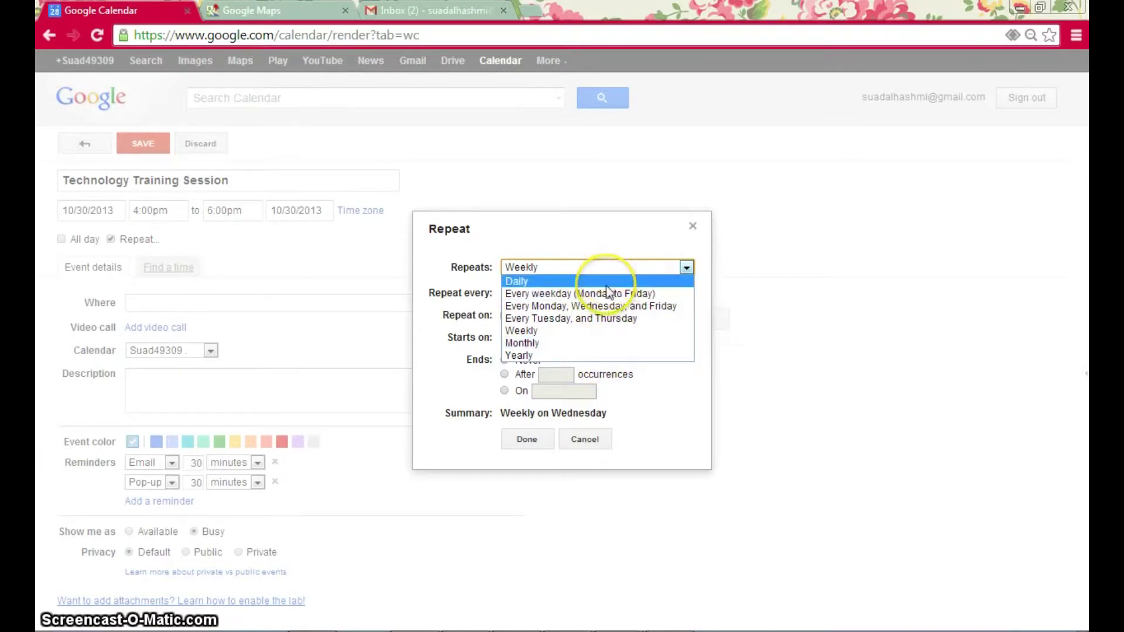
left_click(572, 282)
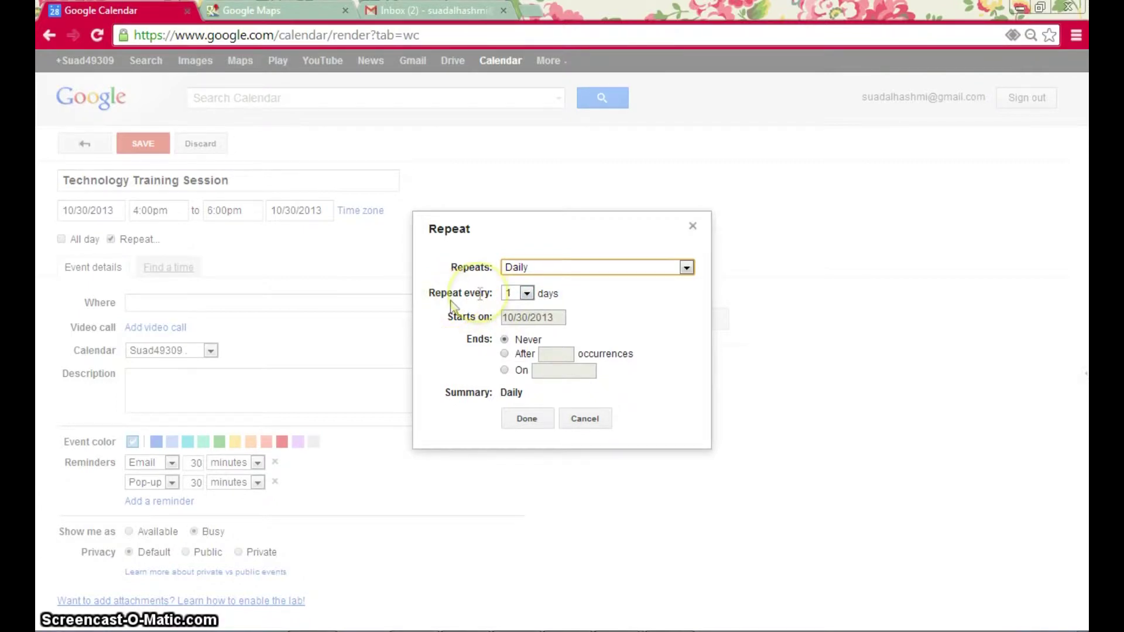
left_click(527, 293)
left_click(515, 320)
left_click(602, 314)
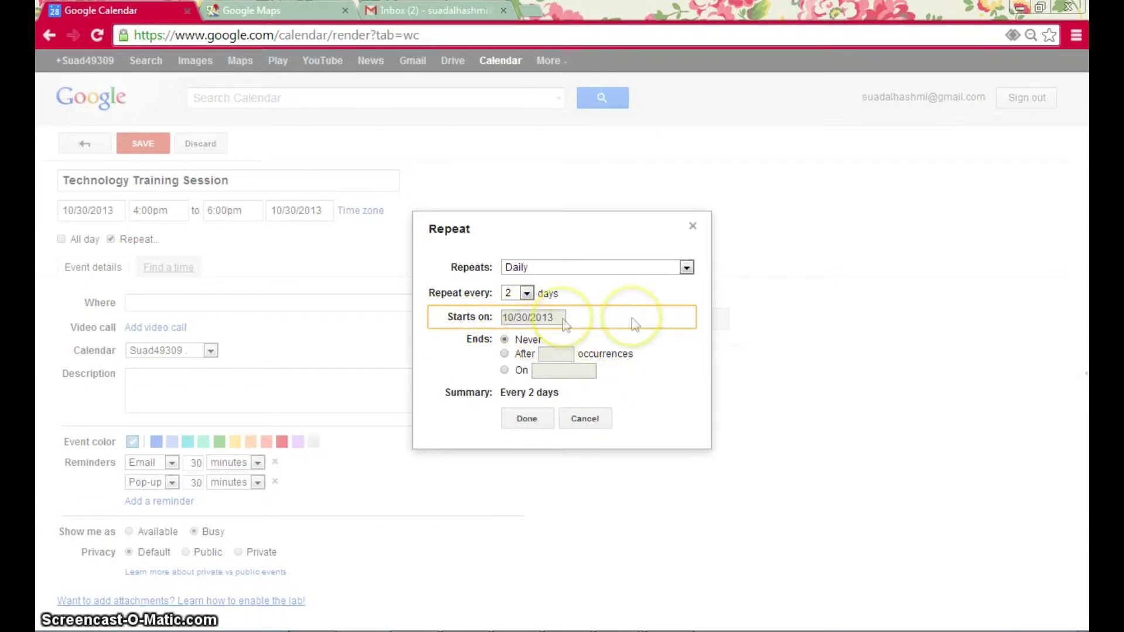
left_click(506, 355)
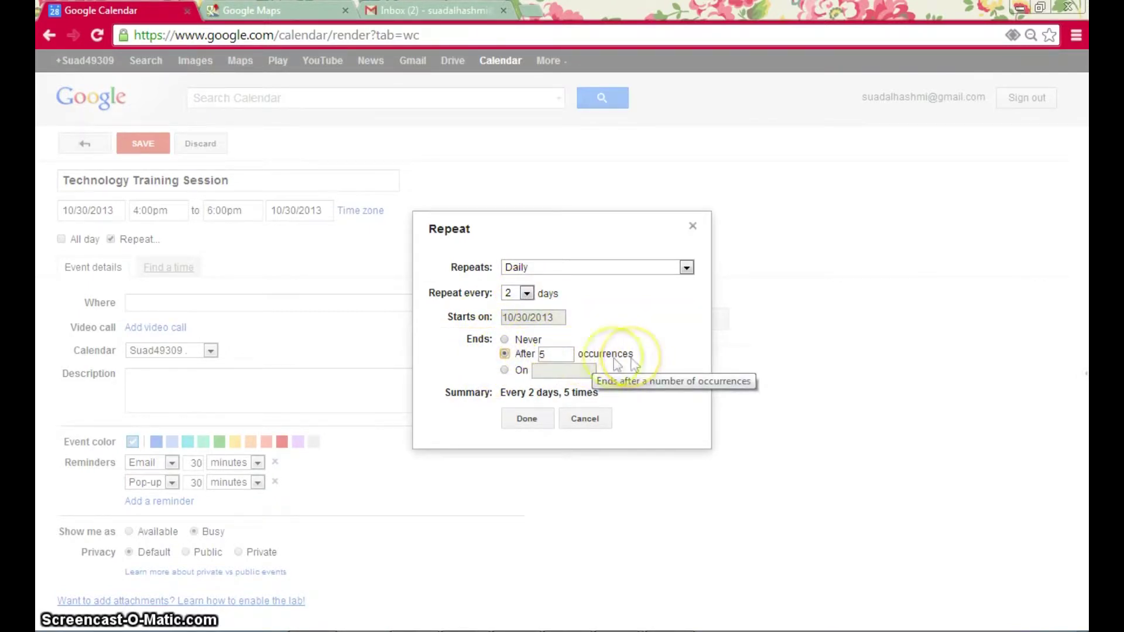
double_click(552, 356)
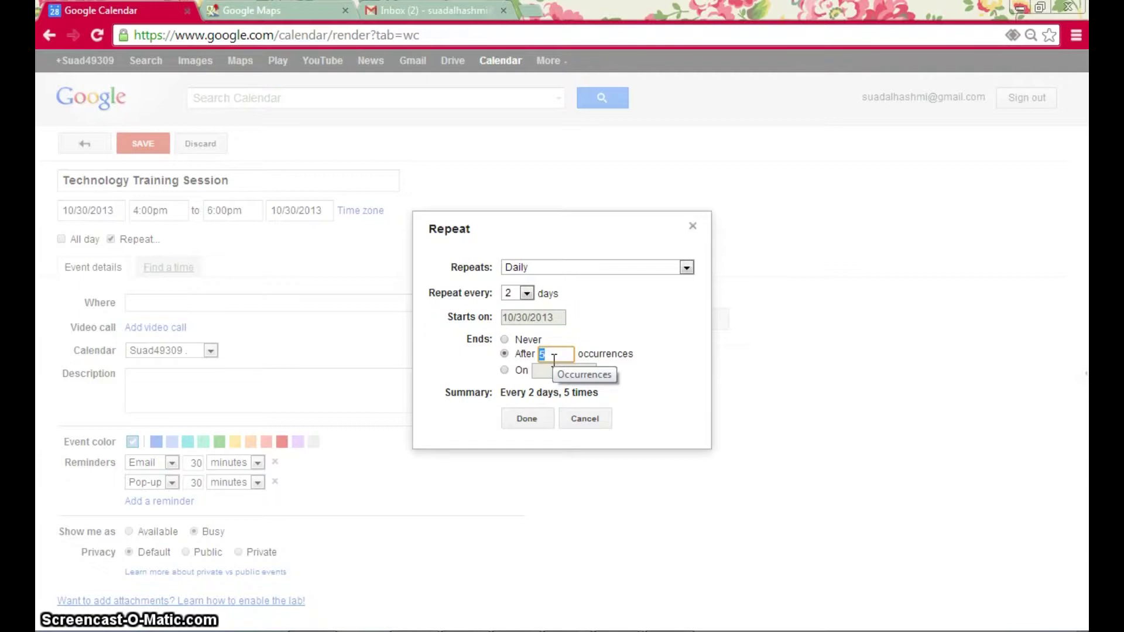
type("3")
left_click(649, 366)
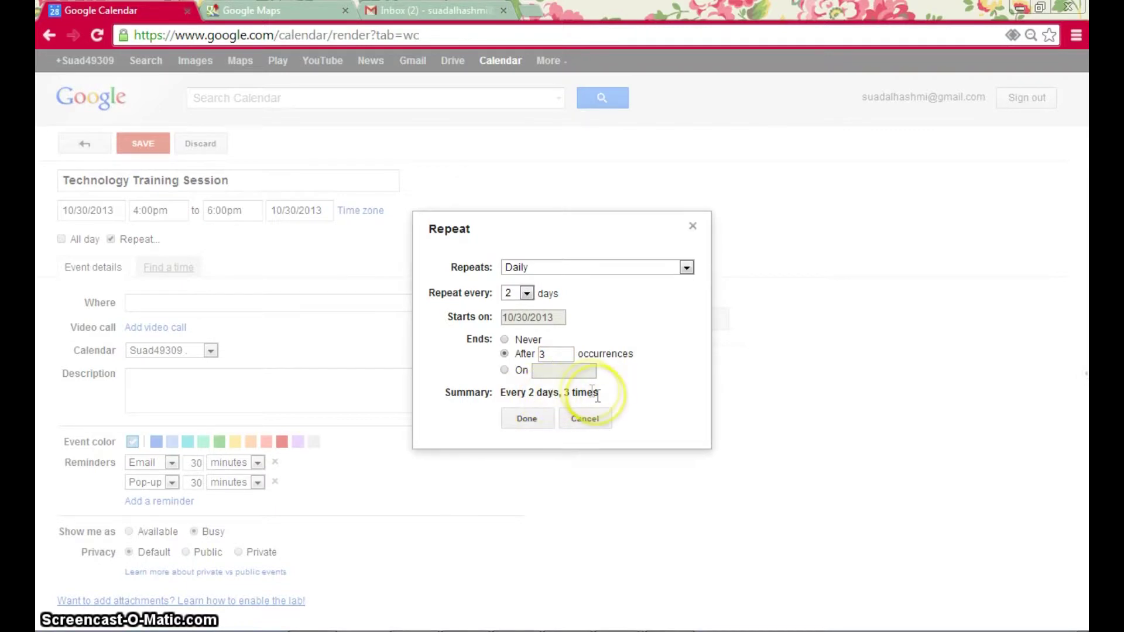
left_click(526, 419)
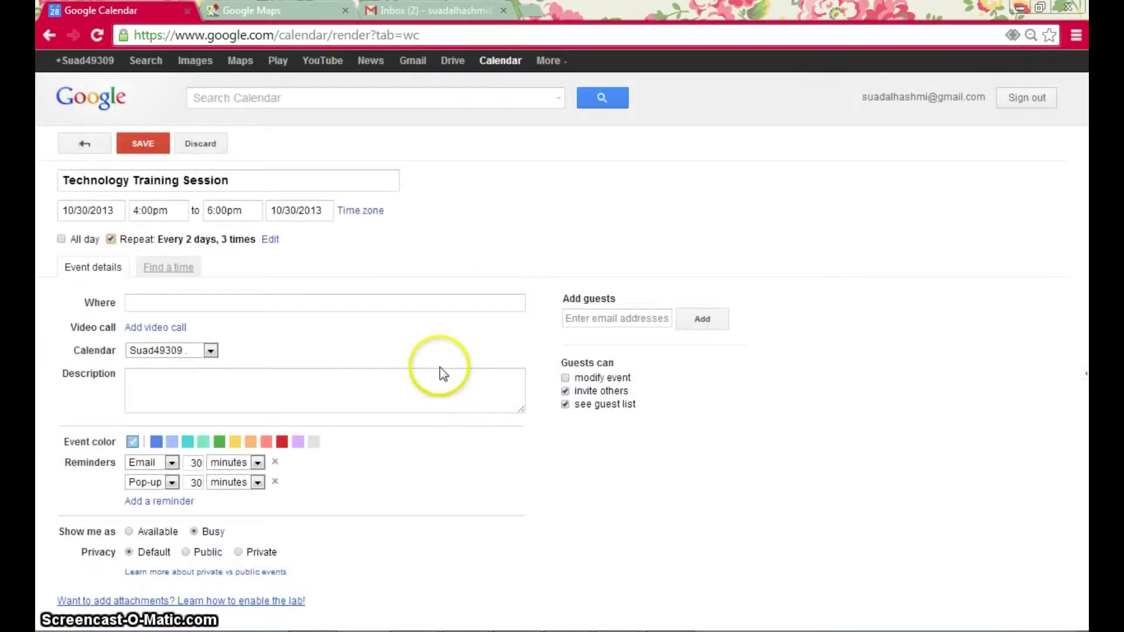
- Assign the event to the ITS Department calendar and enter 'Lab 11' as its location
left_click(381, 354)
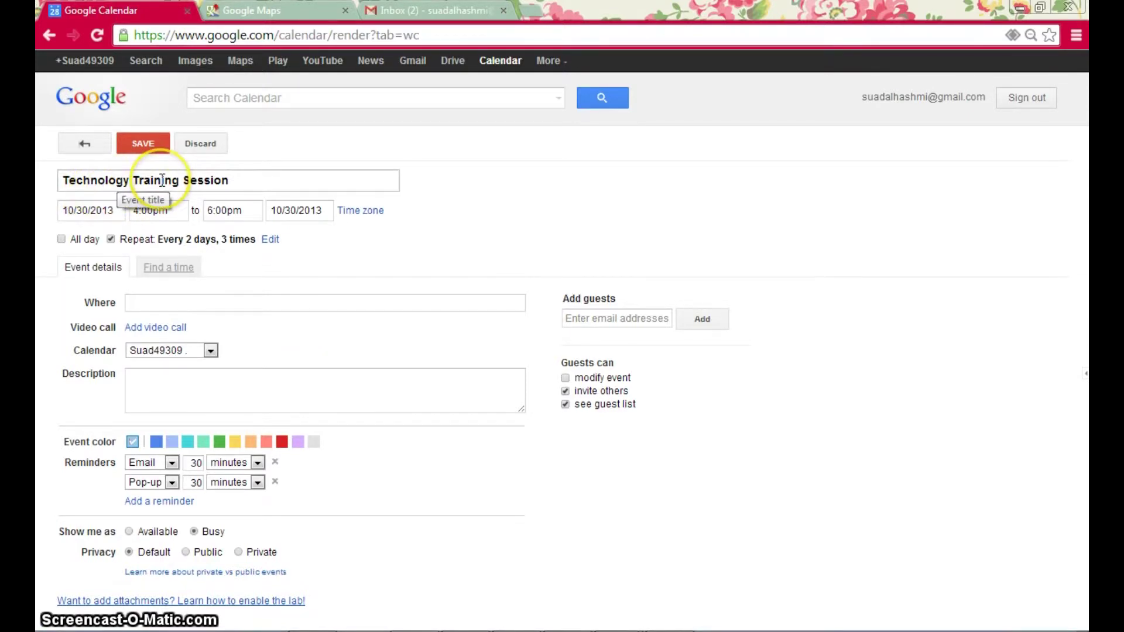
left_click(211, 351)
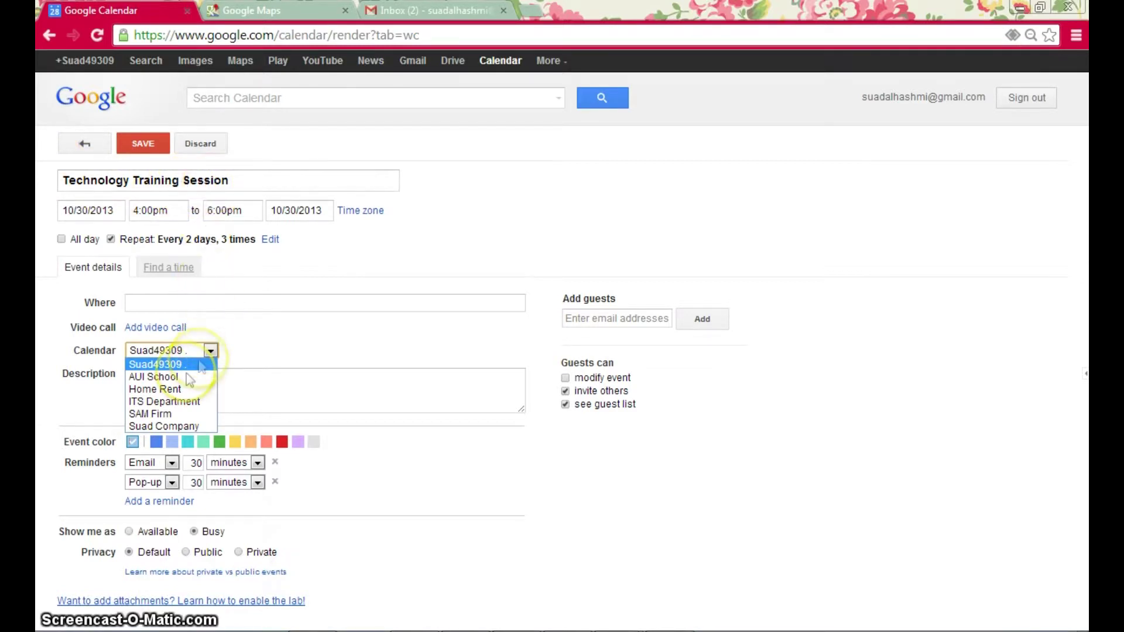
left_click(189, 403)
left_click(250, 302)
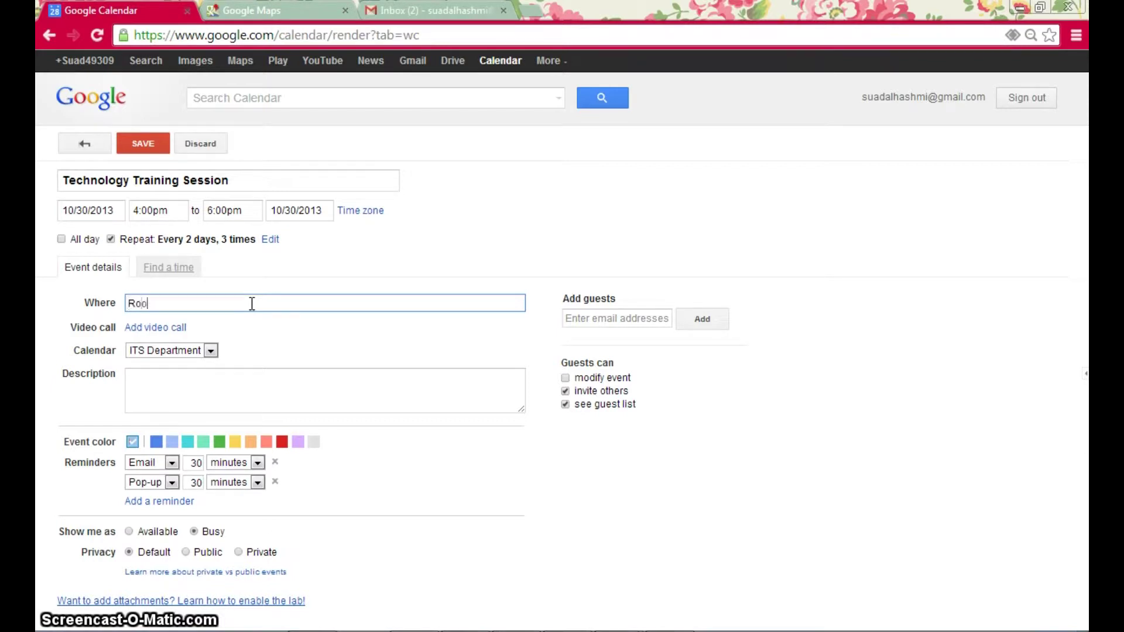
type("Lab 11")
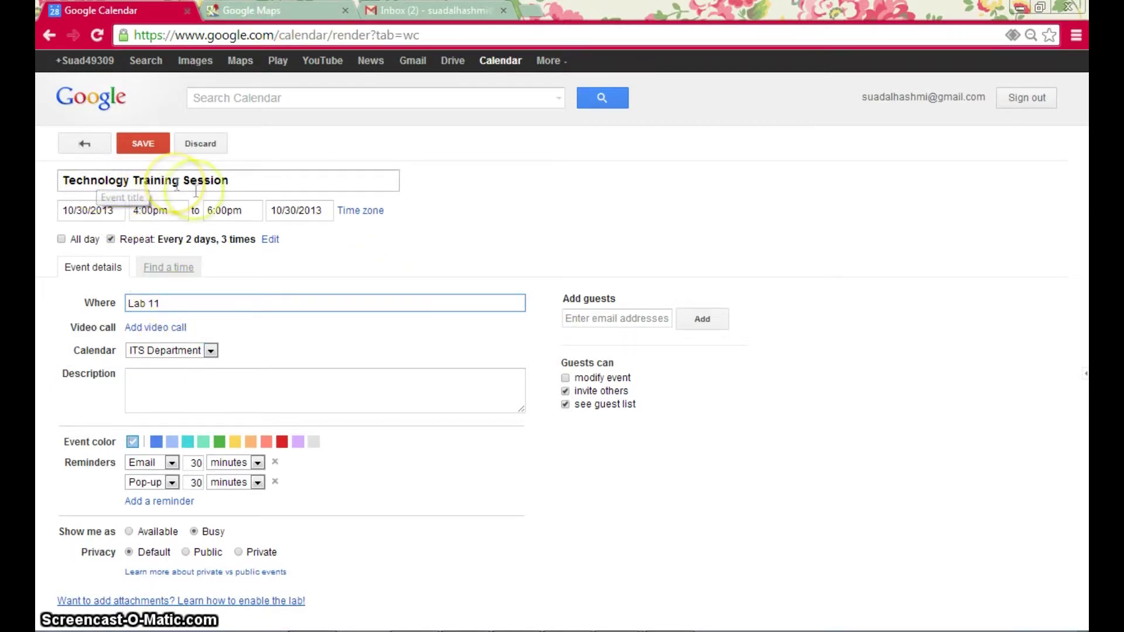
- Look up Al Akhawayn University in Google Maps and copy its full address
left_click(280, 16)
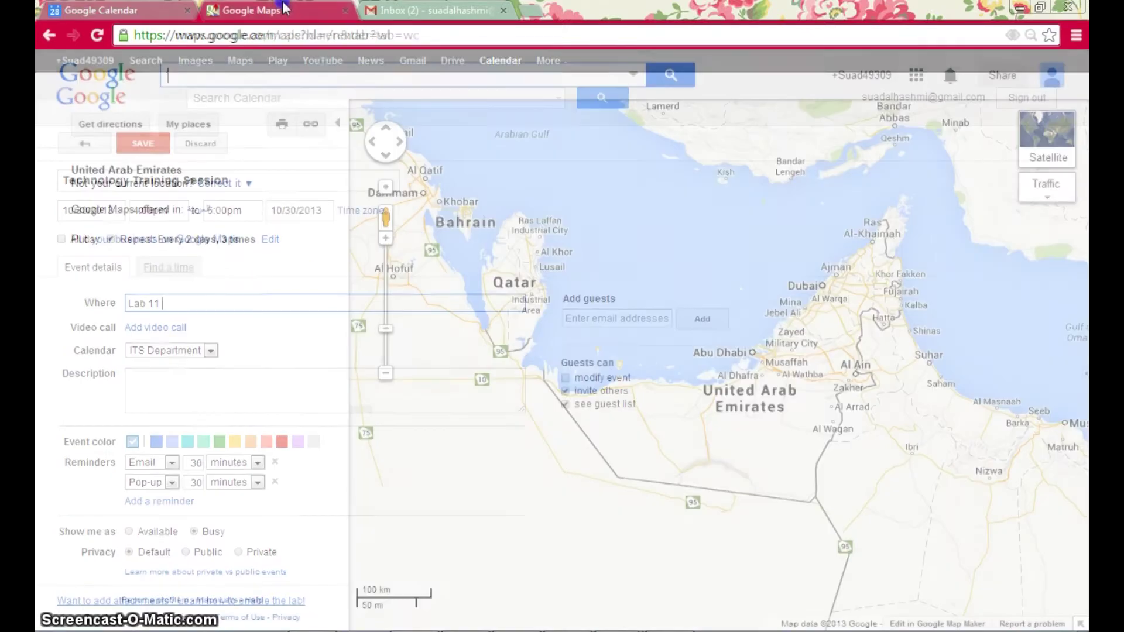
left_click(227, 76)
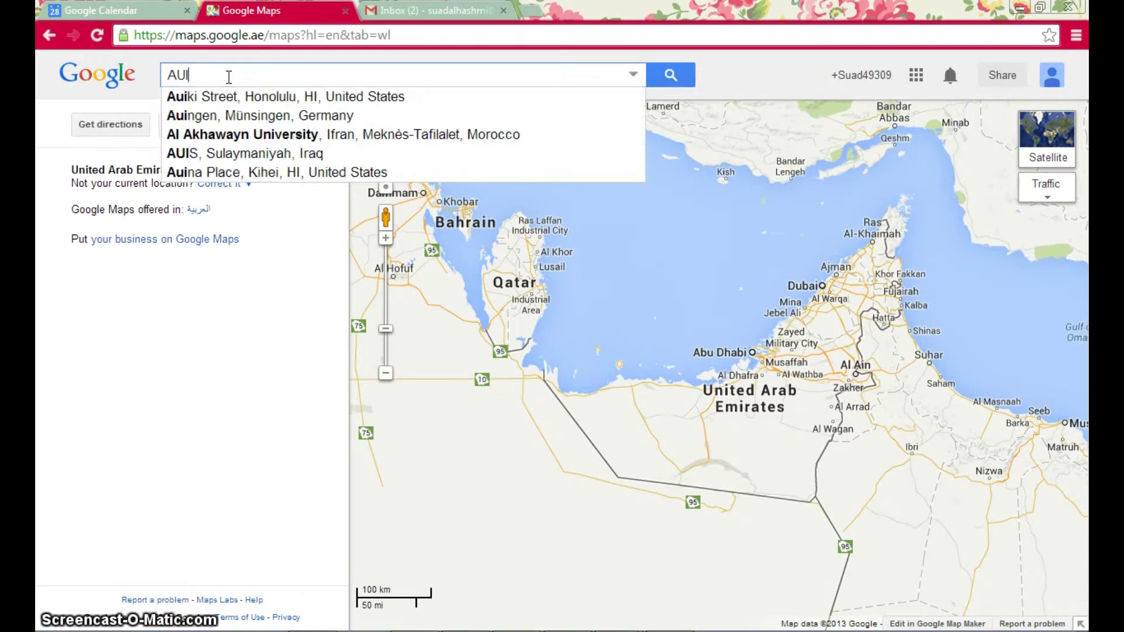
left_click(262, 135)
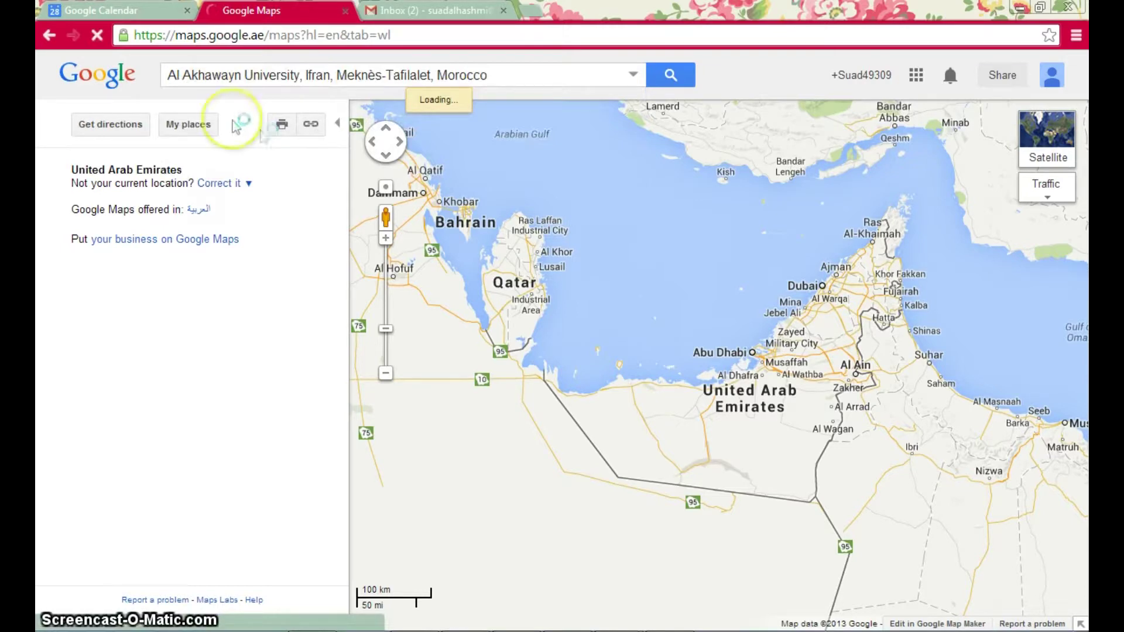
left_click(534, 65)
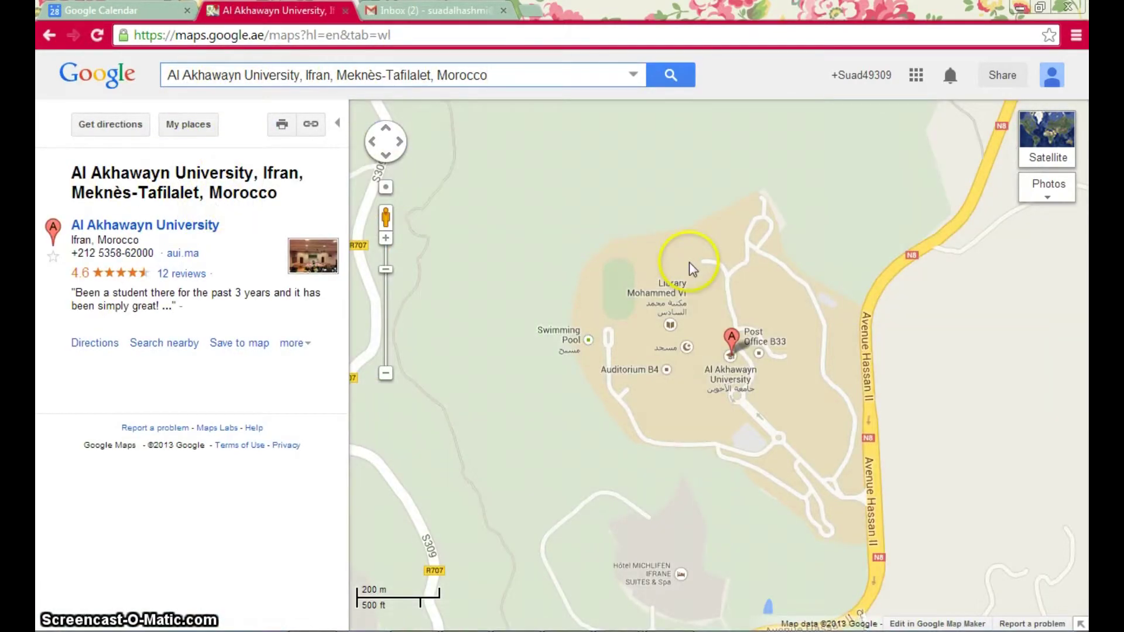
mouse_move(757, 398)
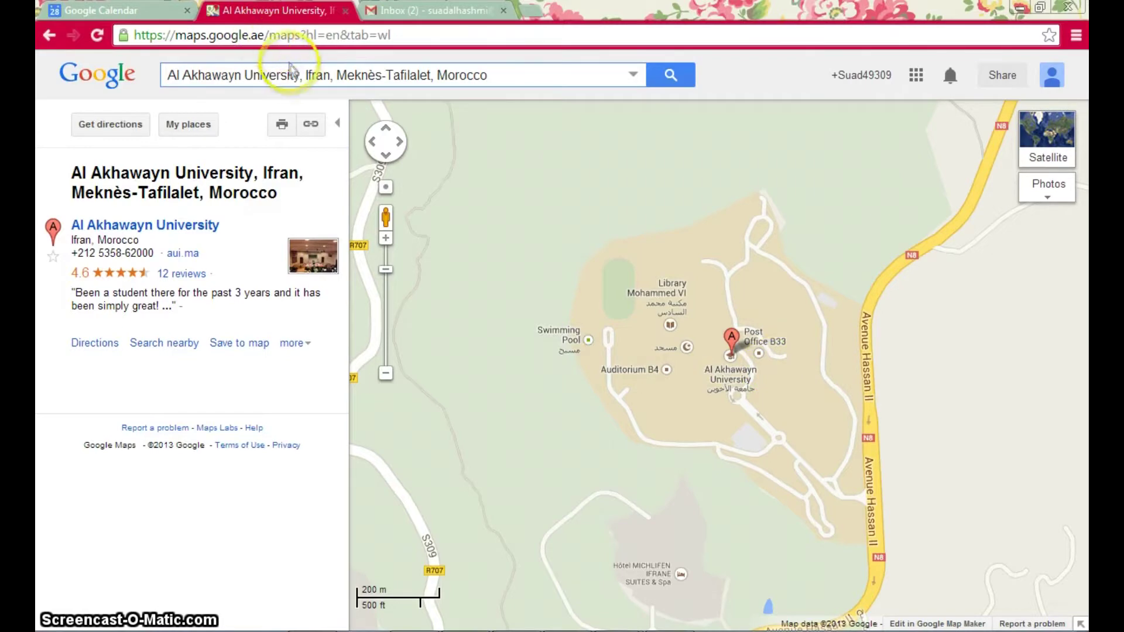
left_click_drag(504, 73, 85, 73)
key("ctrl+c")
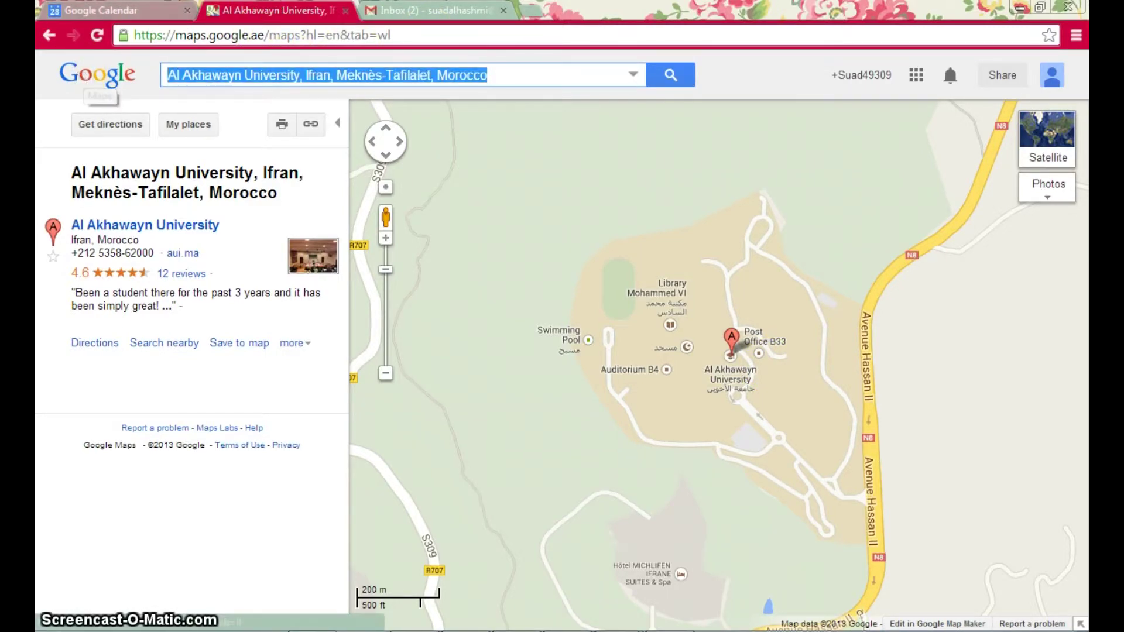
left_click(94, 10)
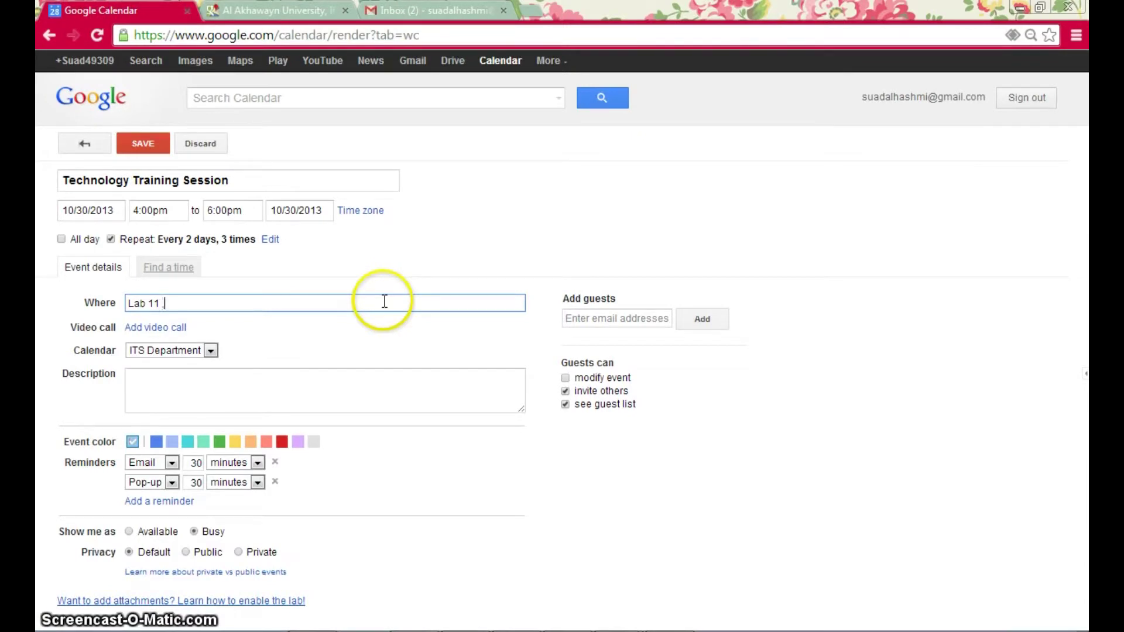
- Append the university address after Lab 11 and add the guest's e-mail address
key("ctrl+v")
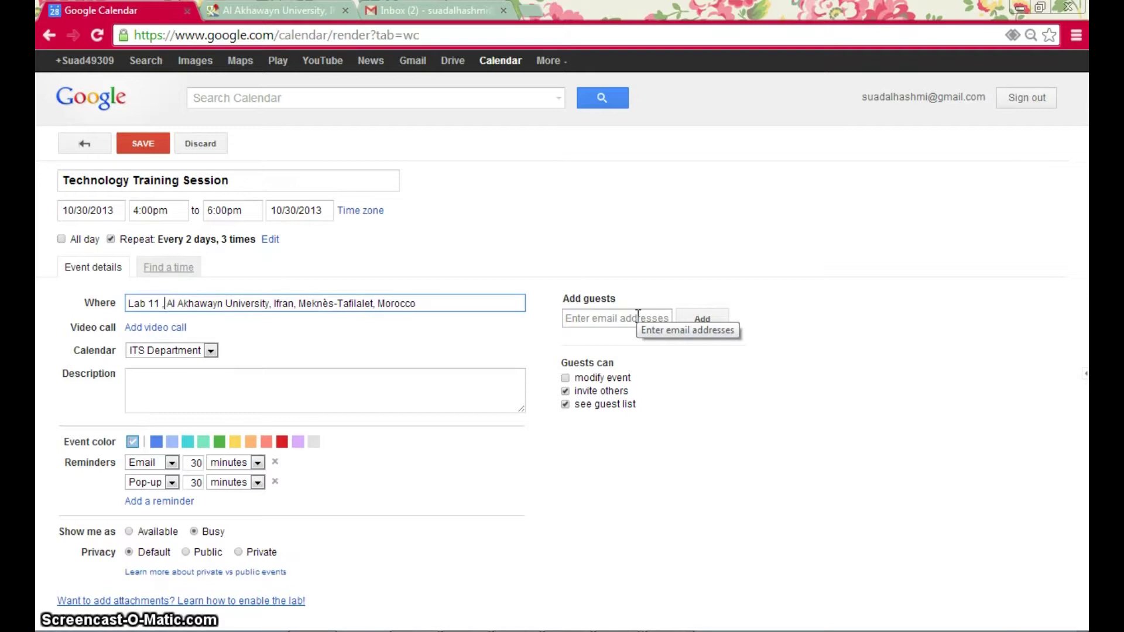
left_click(638, 315)
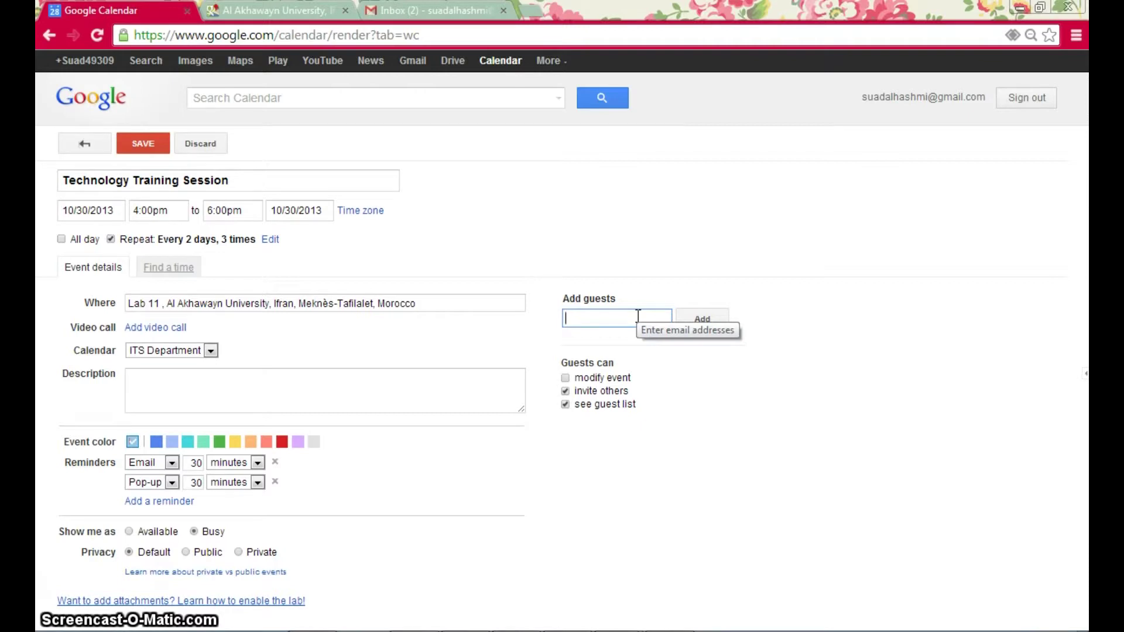
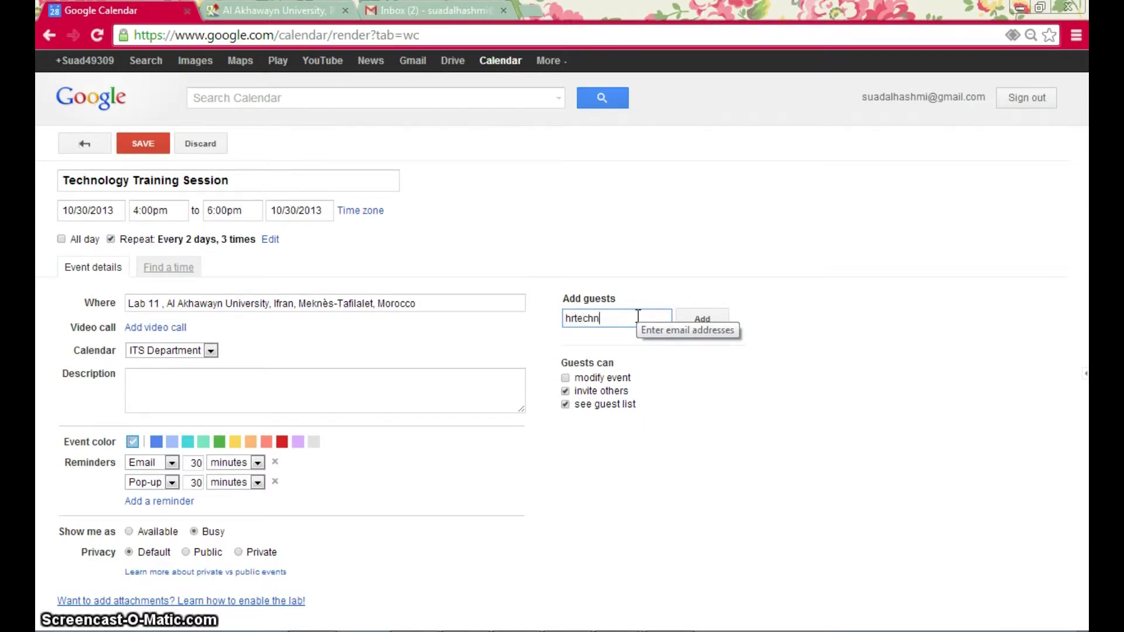
left_click(699, 321)
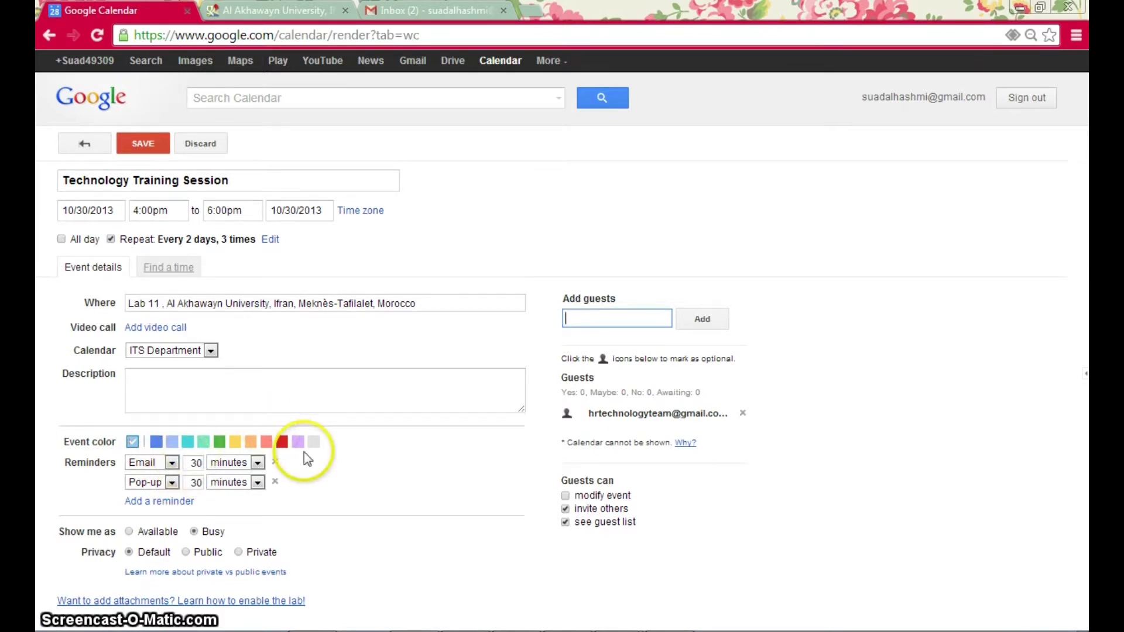
- Keep only a 3-hour email reminder, set privacy to Private, and save the event
left_click(244, 464)
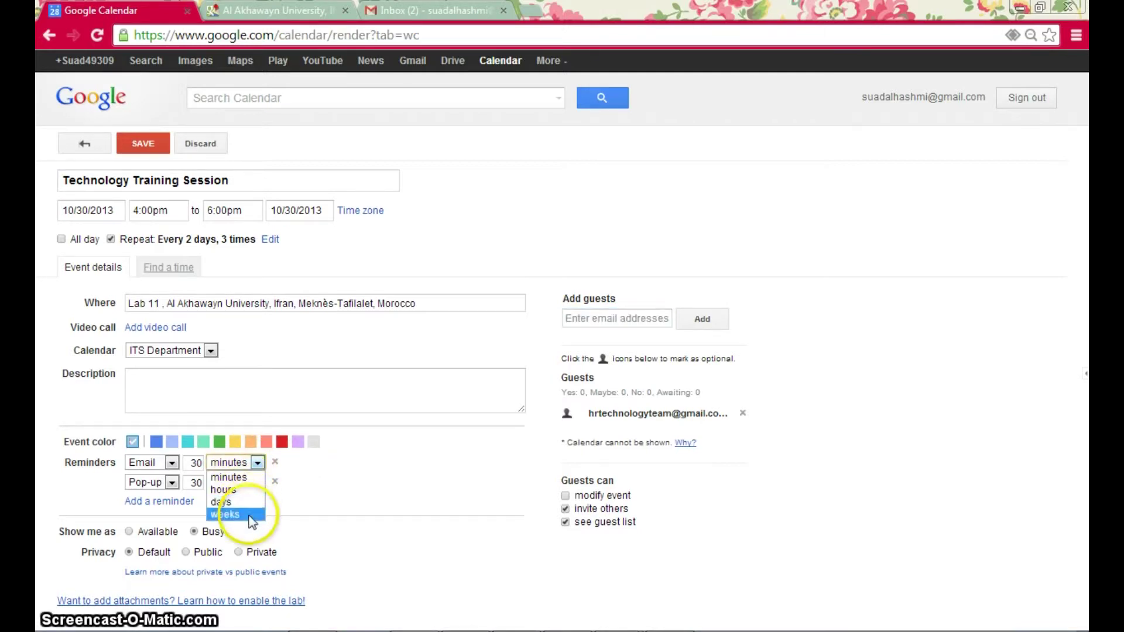
left_click(240, 489)
left_click(196, 462)
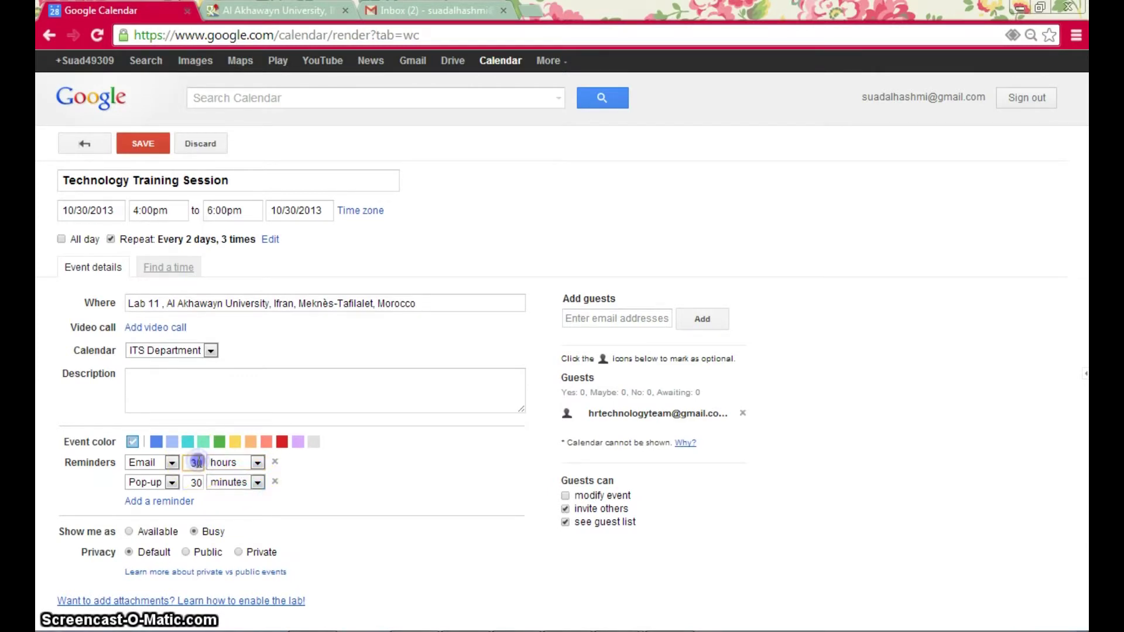
type("3")
left_click(402, 497)
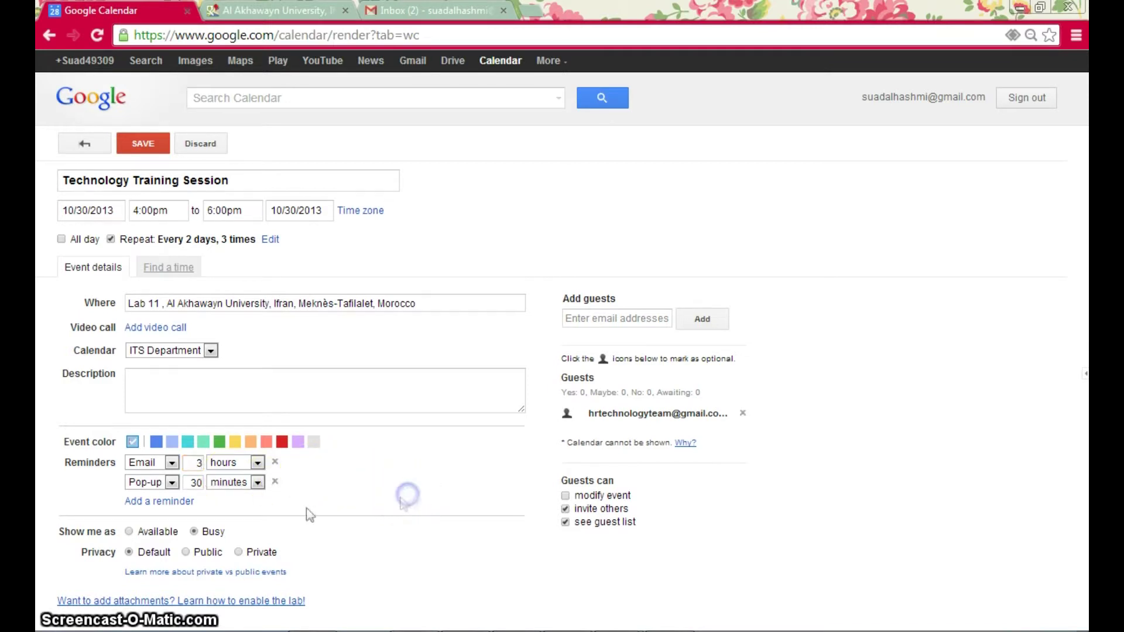
left_click(275, 483)
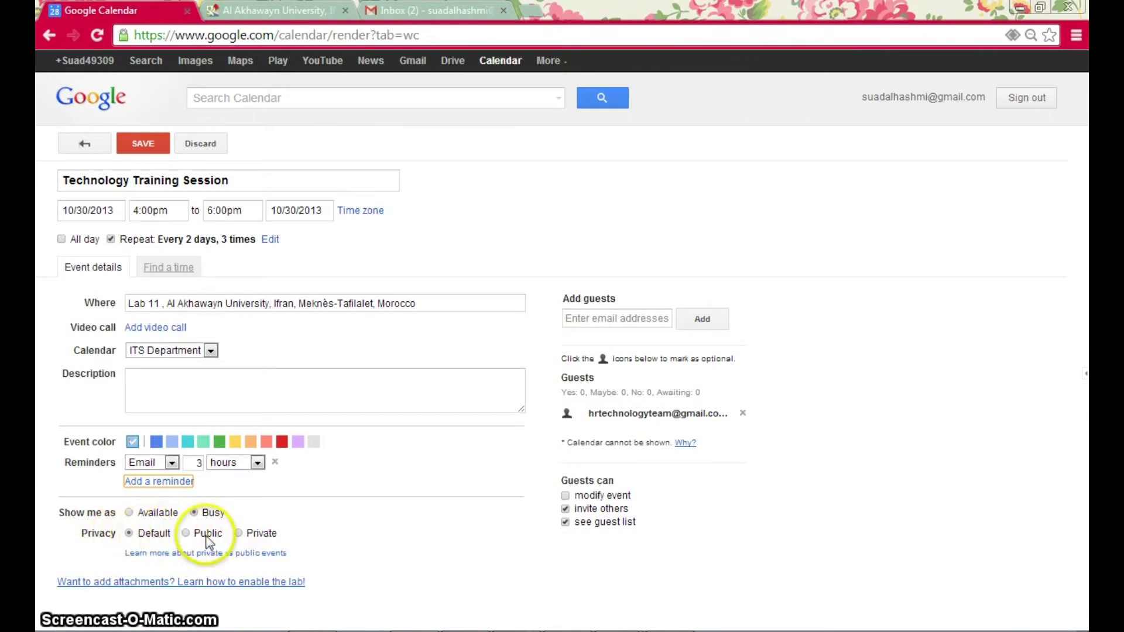
left_click(238, 534)
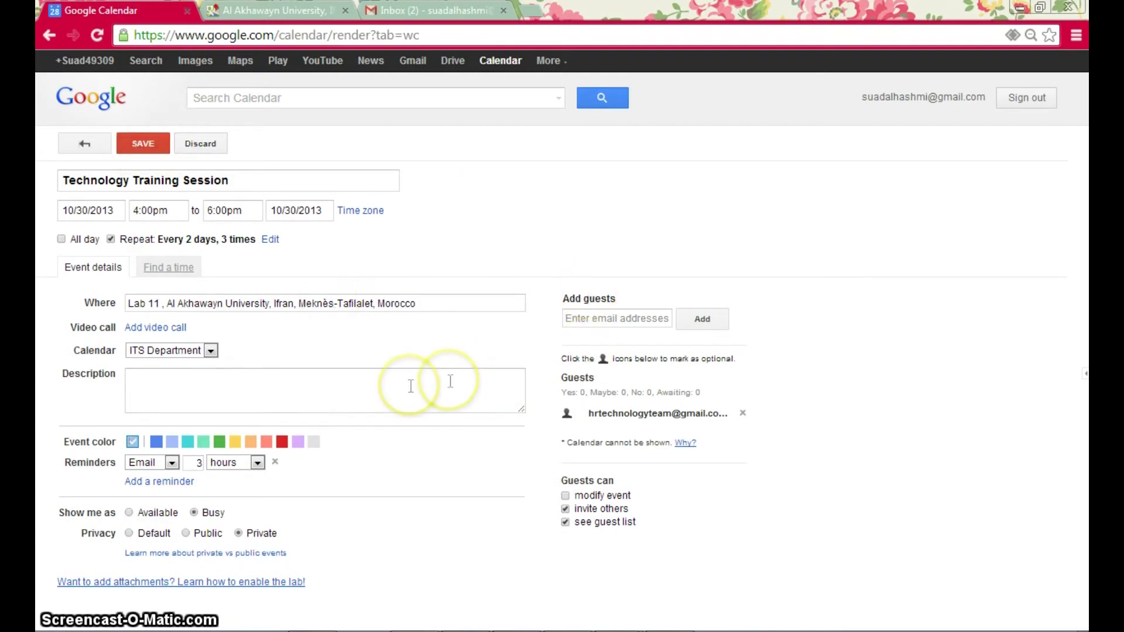
left_click(140, 147)
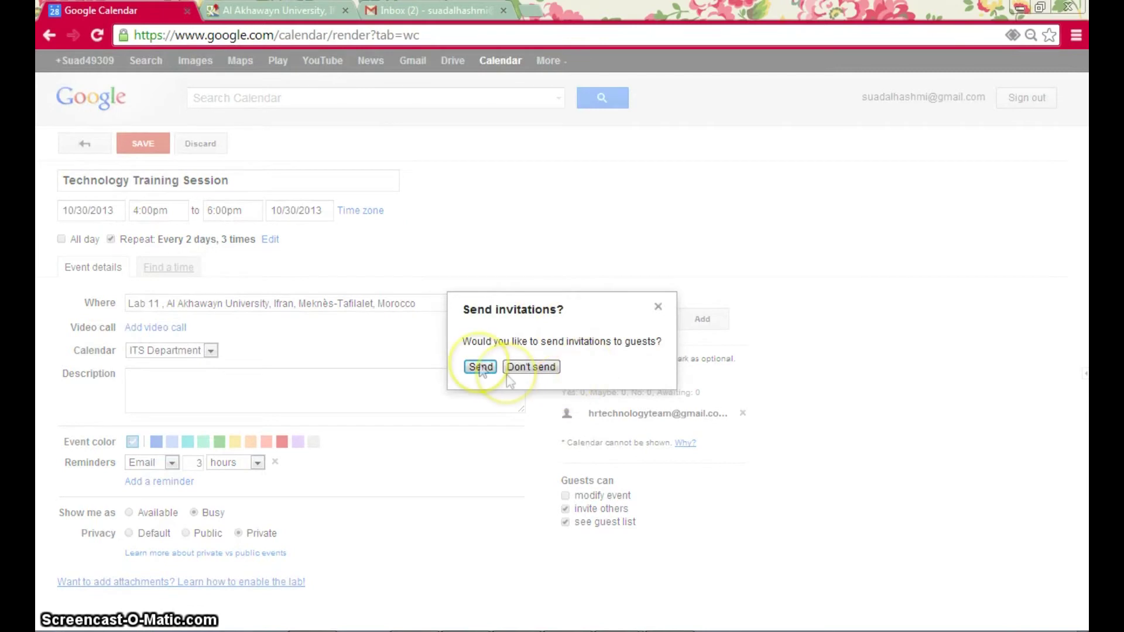
- Send the guest invitation and check the saved event's details on Wed 10/30
left_click(481, 368)
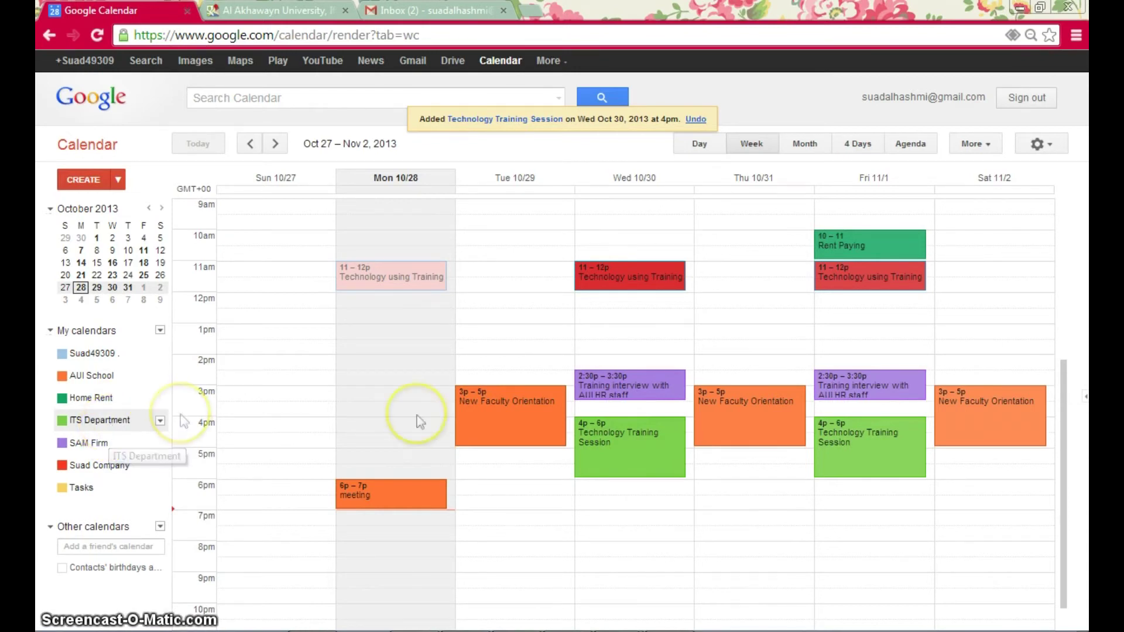
left_click(630, 458)
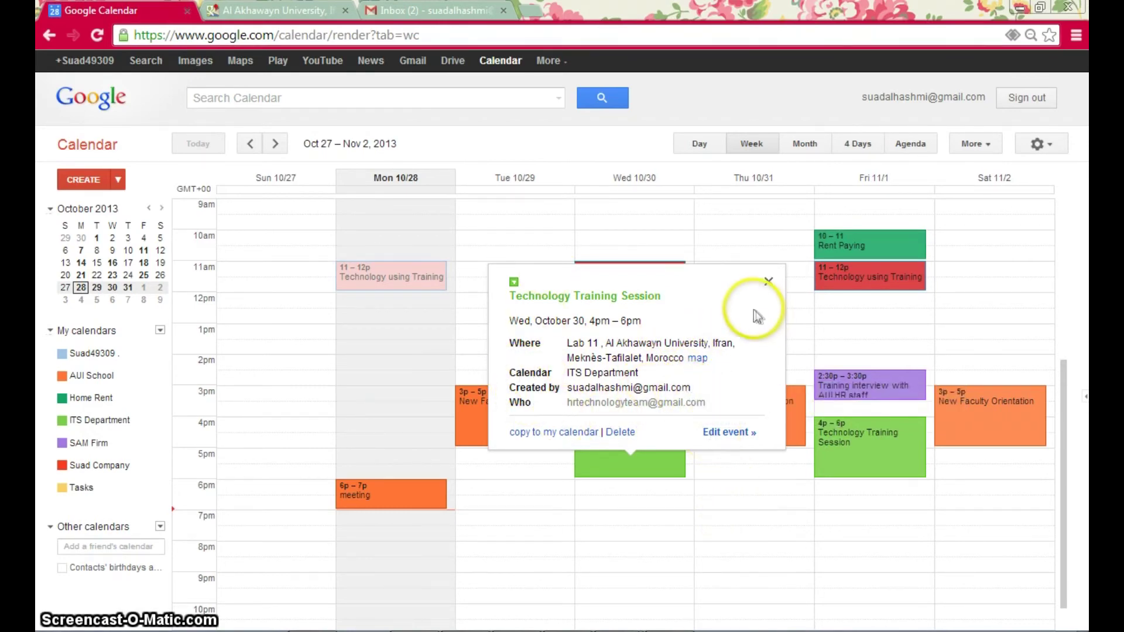
left_click(768, 281)
left_click(673, 607)
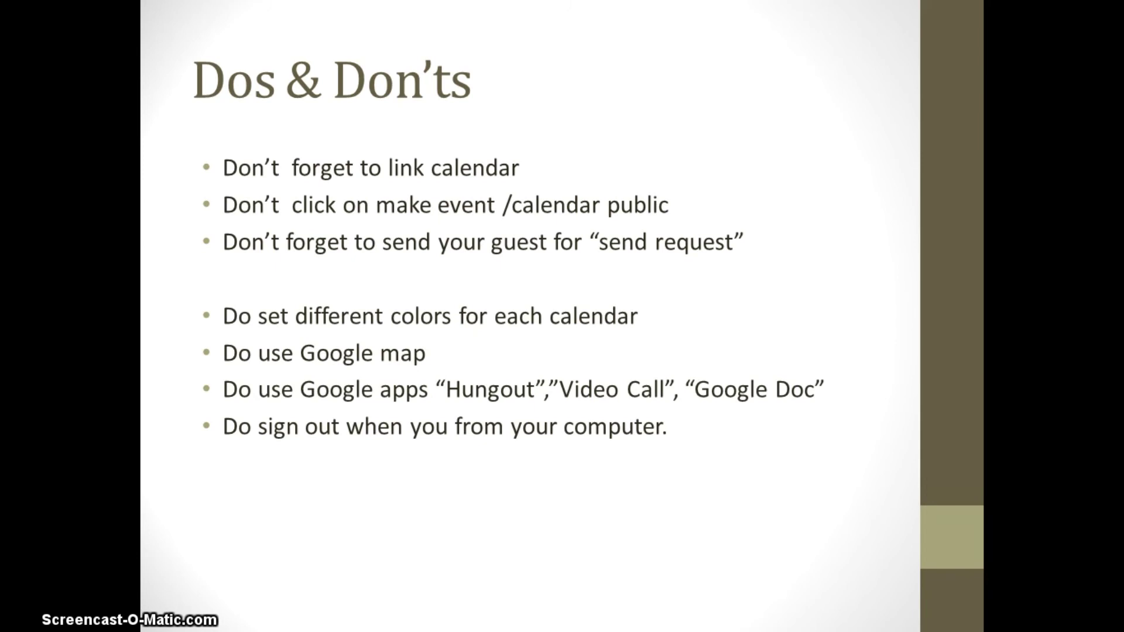